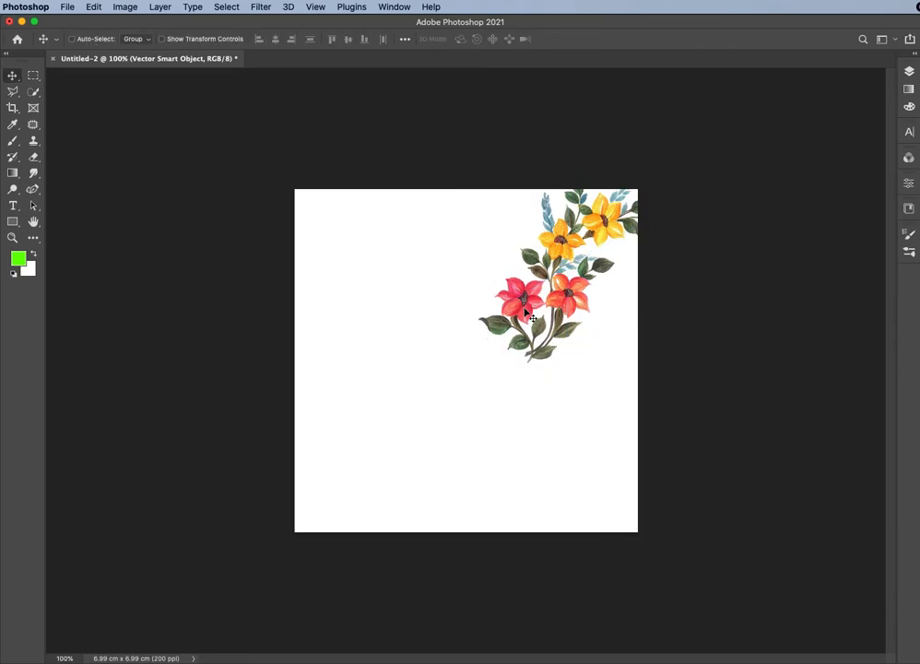
Step: Duplicate the floral sprig into the lower-left area of the canvas and try rotating the copy to -135 degrees
{"action": "left_click_drag", "start_coordinate": [560, 253], "coordinate": [419, 398]}
{"action": "key", "text": "super+j"}
{"action": "key", "text": "super+t"}
{"action": "left_click_drag", "start_coordinate": [335, 288], "coordinate": [485, 529]}
{"action": "left_click_drag", "start_coordinate": [414, 459], "coordinate": [400, 469]}
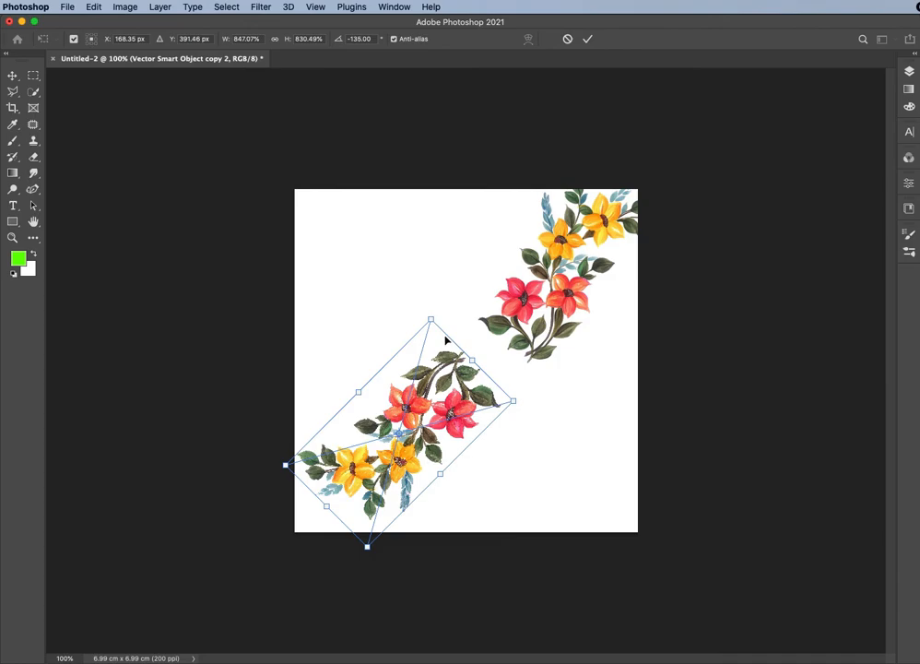
{"action": "left_click_drag", "start_coordinate": [432, 320], "coordinate": [435, 309]}
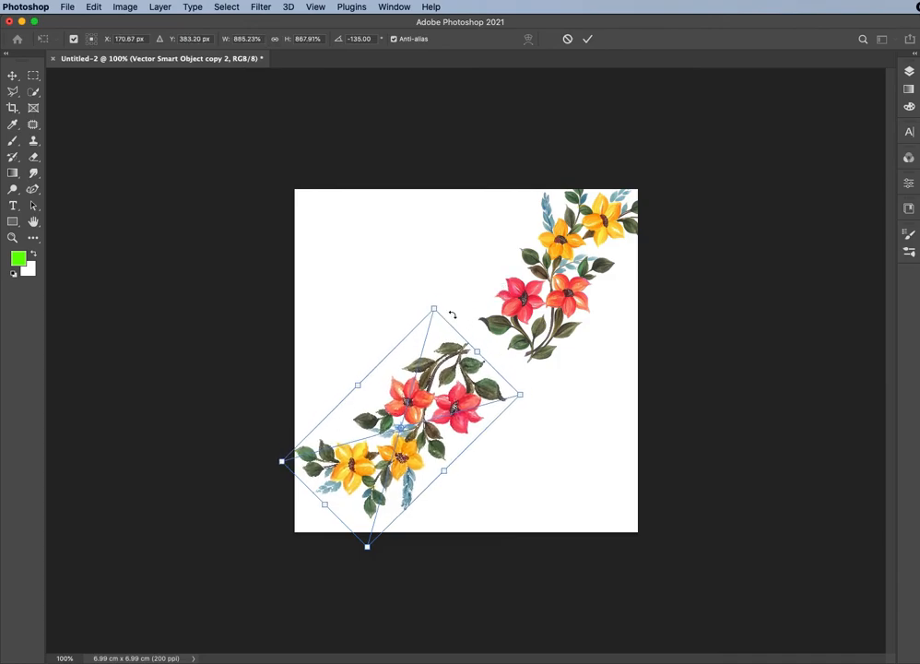
{"action": "key", "text": "Return"}
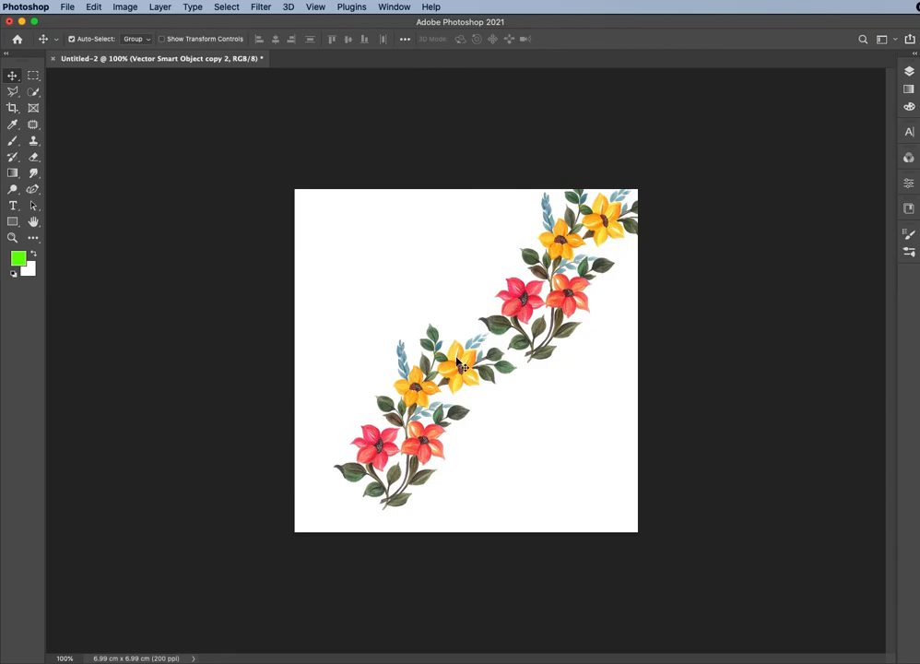
Step: Arrange three floral sprigs so they fill the upper-right, lower-left and upper-left areas of the canvas
{"action": "left_click_drag", "start_coordinate": [516, 310], "coordinate": [478, 330]}
{"action": "left_click", "coordinate": [590, 226], "text": "shift"}
{"action": "left_click_drag", "start_coordinate": [590, 226], "coordinate": [415, 233]}
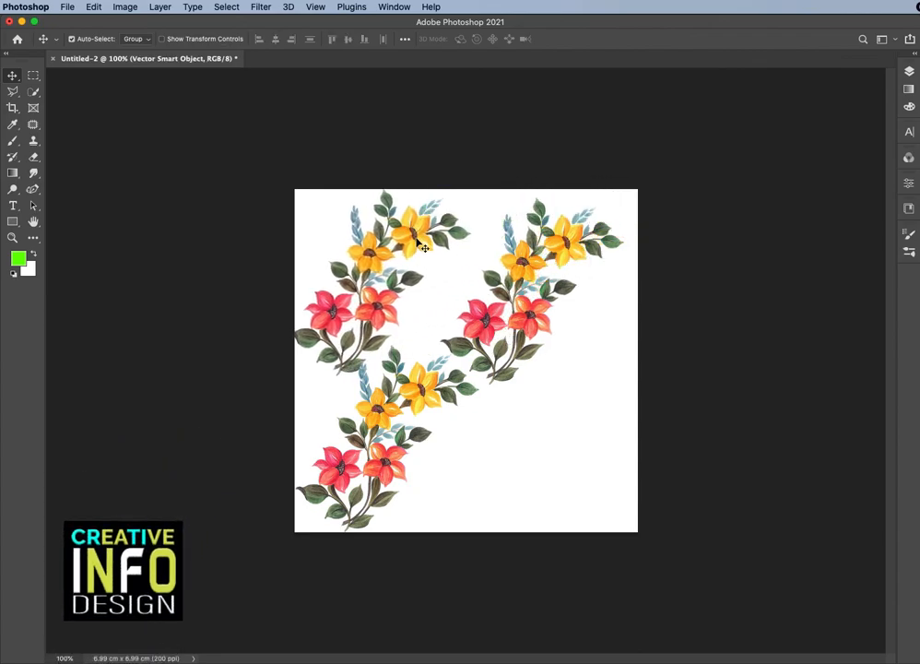
Step: Scale the upper-left sprig down slightly with a rotation of about 35 degrees, and place a copy in the canvas's lower-right area
{"action": "key", "text": "ctrl+t"}
{"action": "left_click_drag", "start_coordinate": [382, 123], "coordinate": [472, 154]}
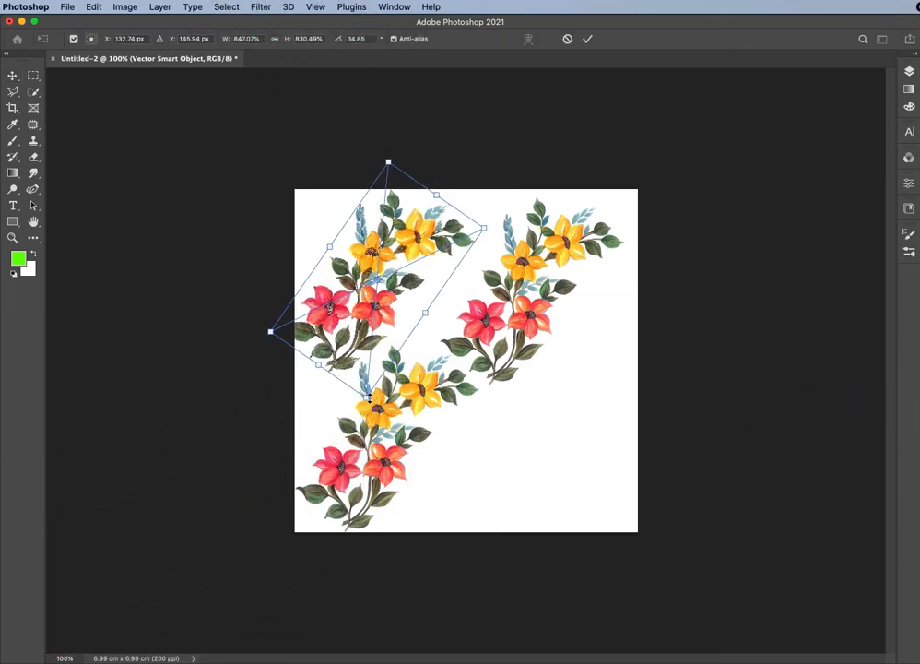
{"action": "left_click_drag", "start_coordinate": [367, 393], "coordinate": [366, 341]}
{"action": "left_click_drag", "start_coordinate": [483, 185], "coordinate": [482, 201]}
{"action": "left_click_drag", "start_coordinate": [387, 271], "coordinate": [554, 433]}
{"action": "key", "text": "Return"}
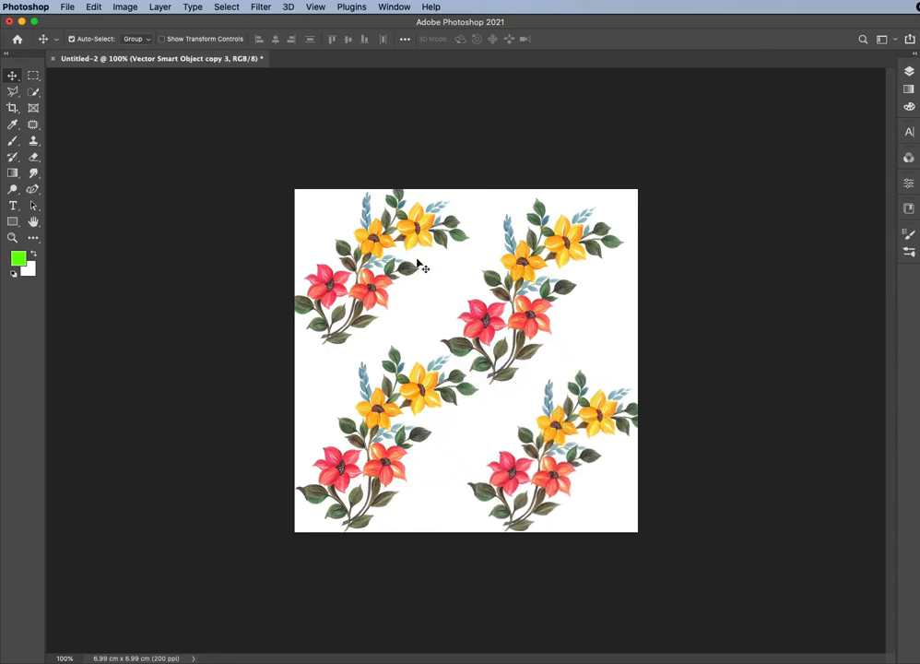
Step: Flatten the four sprig smart objects and the background into a single Background layer
{"action": "left_click", "coordinate": [909, 71]}
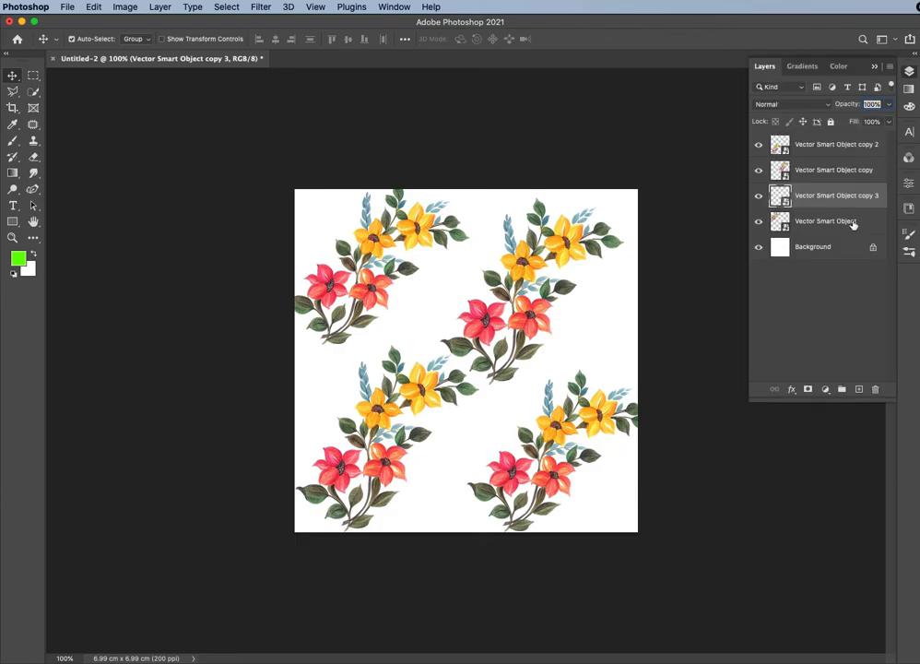
{"action": "left_click", "coordinate": [853, 147]}
{"action": "left_click", "coordinate": [846, 251], "text": "shift"}
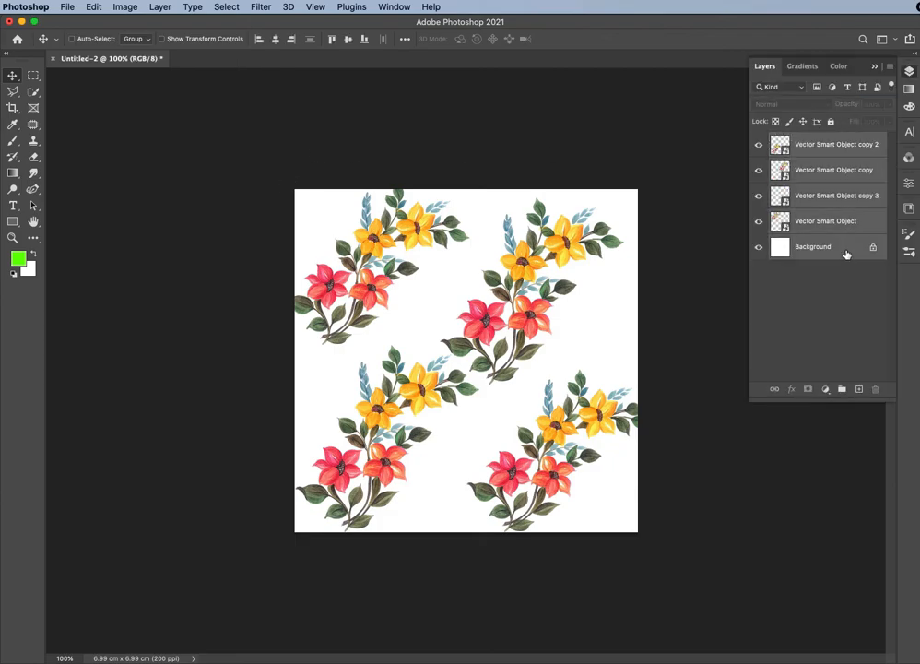
{"action": "left_click", "coordinate": [886, 70]}
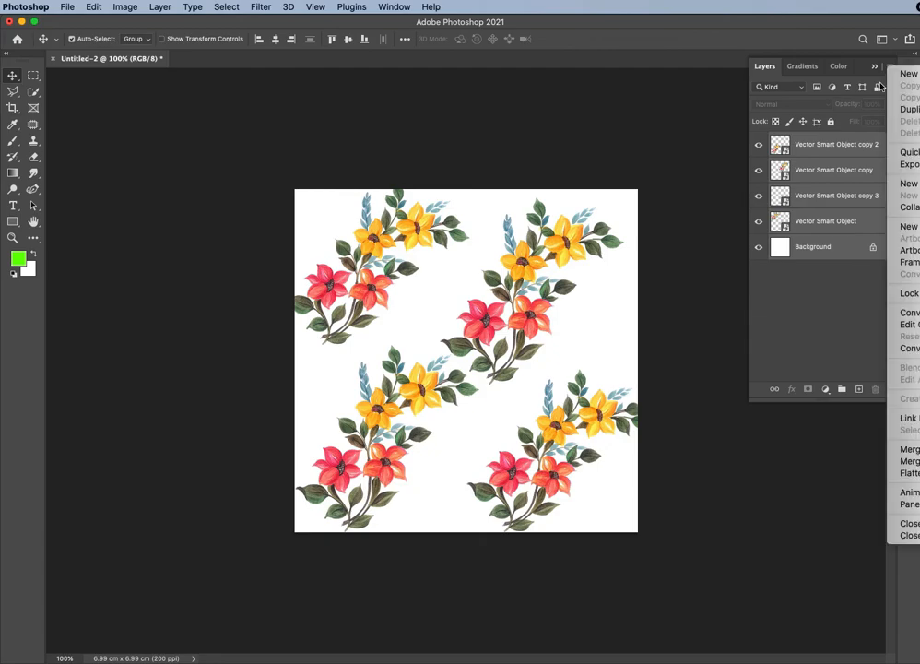
{"action": "left_click", "coordinate": [902, 474]}
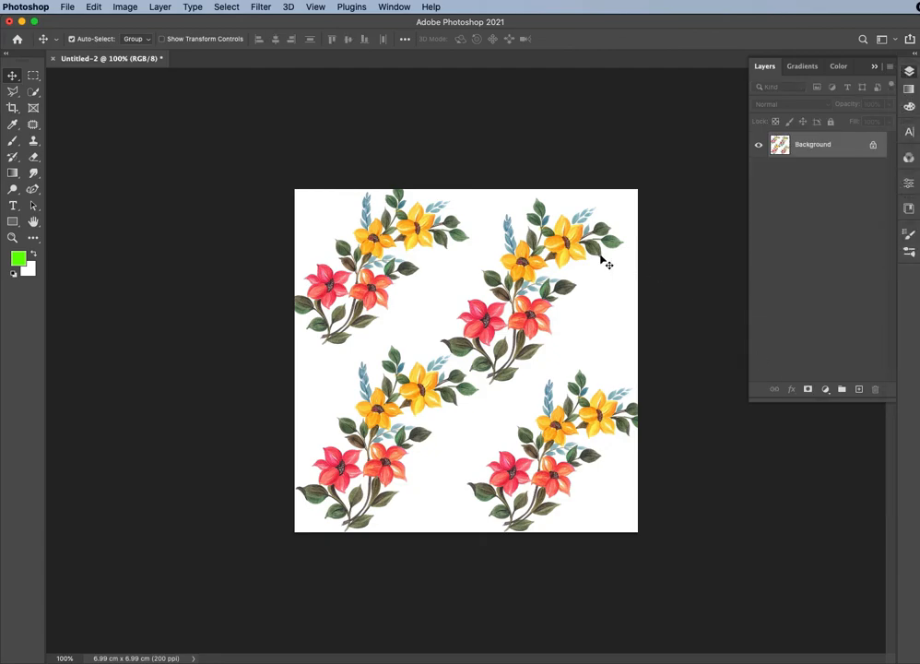
Step: Apply the Offset filter with +50 pixels horizontal, +50 pixels vertical and undefined areas set to Wrap Around
{"action": "left_click", "coordinate": [258, 8]}
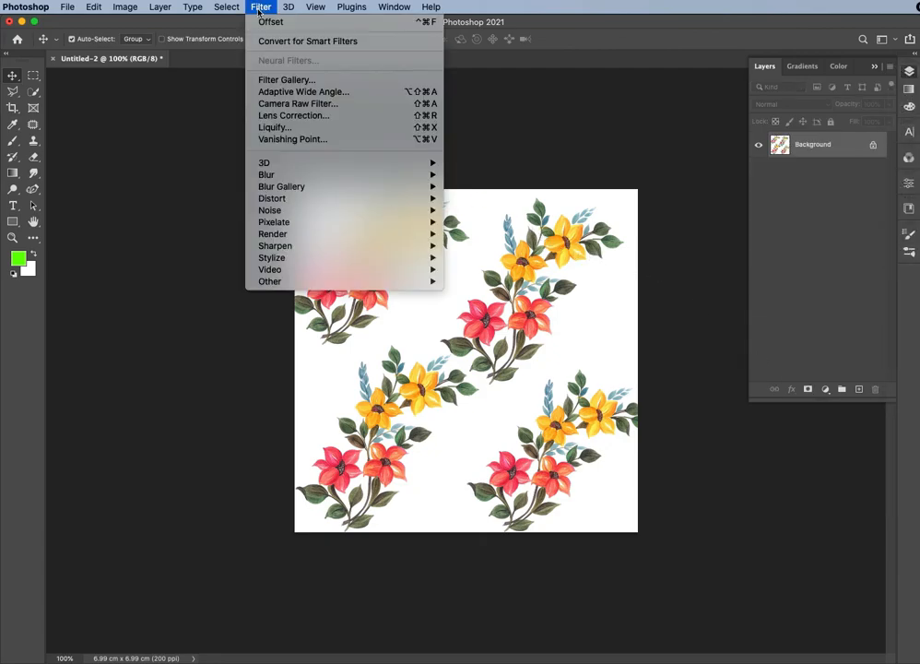
{"action": "mouse_move", "coordinate": [318, 281]}
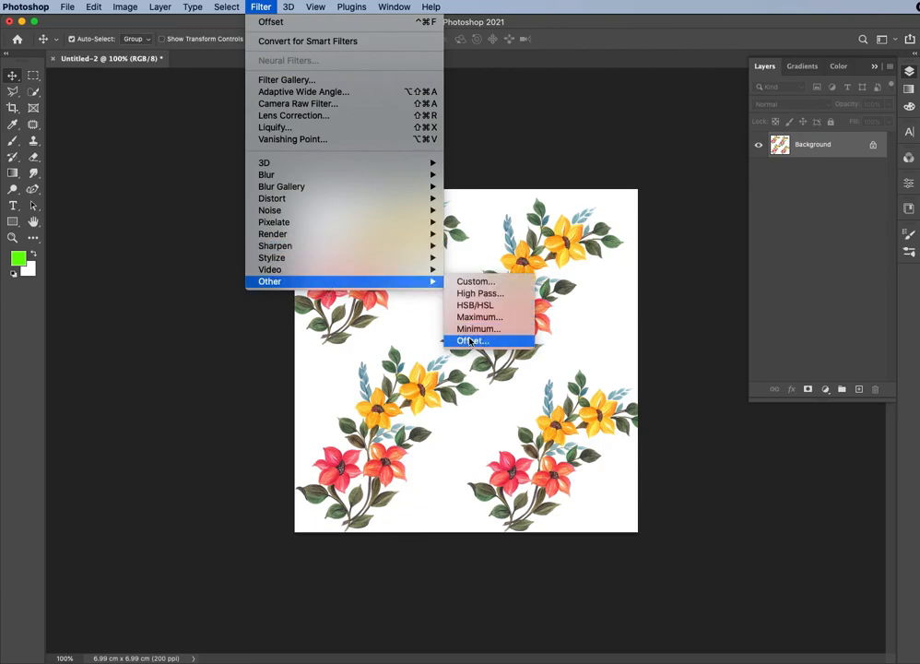
{"action": "left_click", "coordinate": [473, 341]}
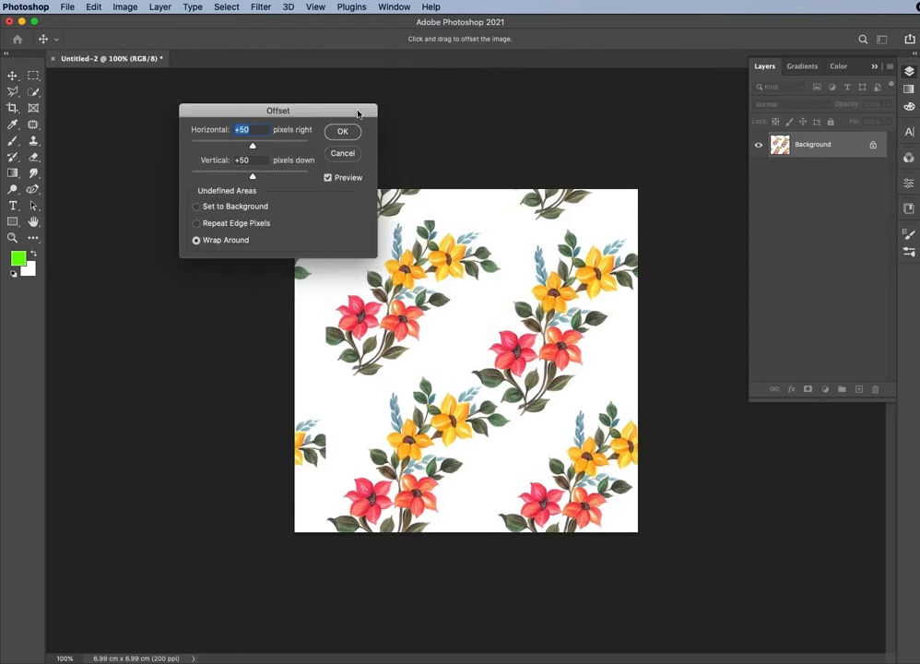
{"action": "left_click_drag", "start_coordinate": [359, 114], "coordinate": [329, 82]}
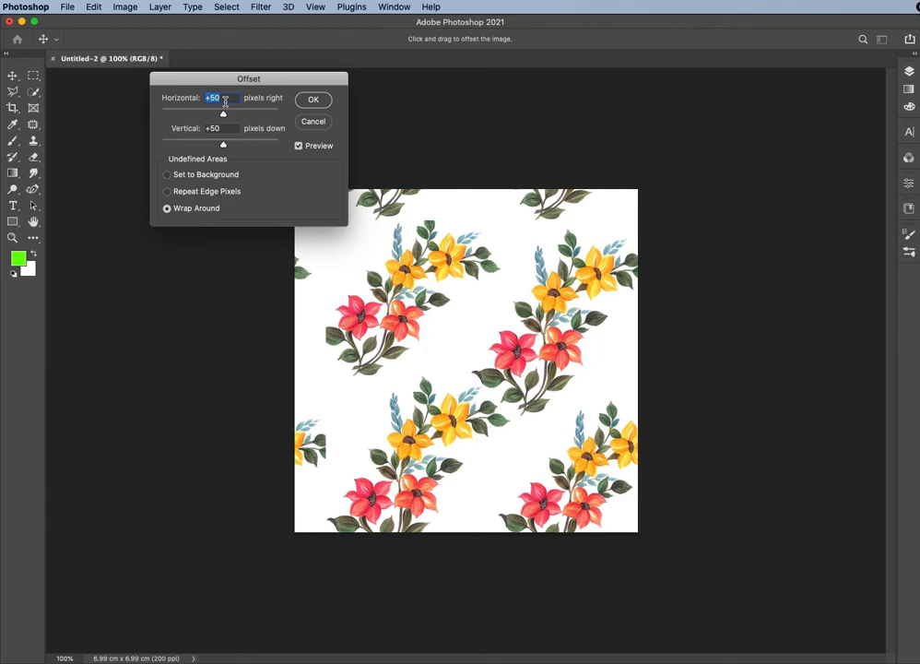
{"action": "key", "text": "Tab"}
{"action": "left_click", "coordinate": [322, 101]}
{"action": "left_click", "coordinate": [909, 73]}
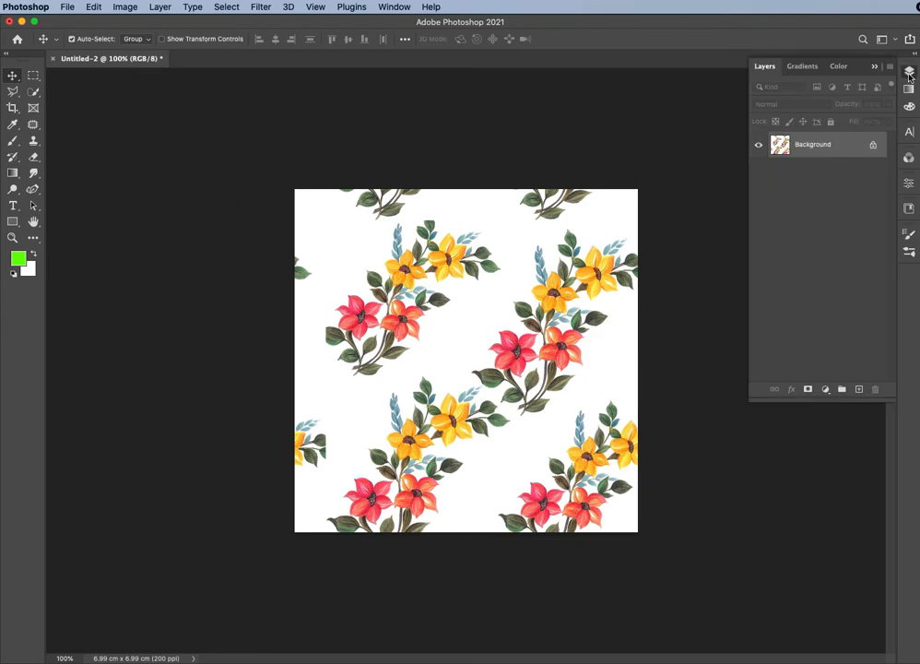
{"action": "key", "text": "super+a"}
{"action": "key", "text": "super+d"}
{"action": "left_click", "coordinate": [871, 68]}
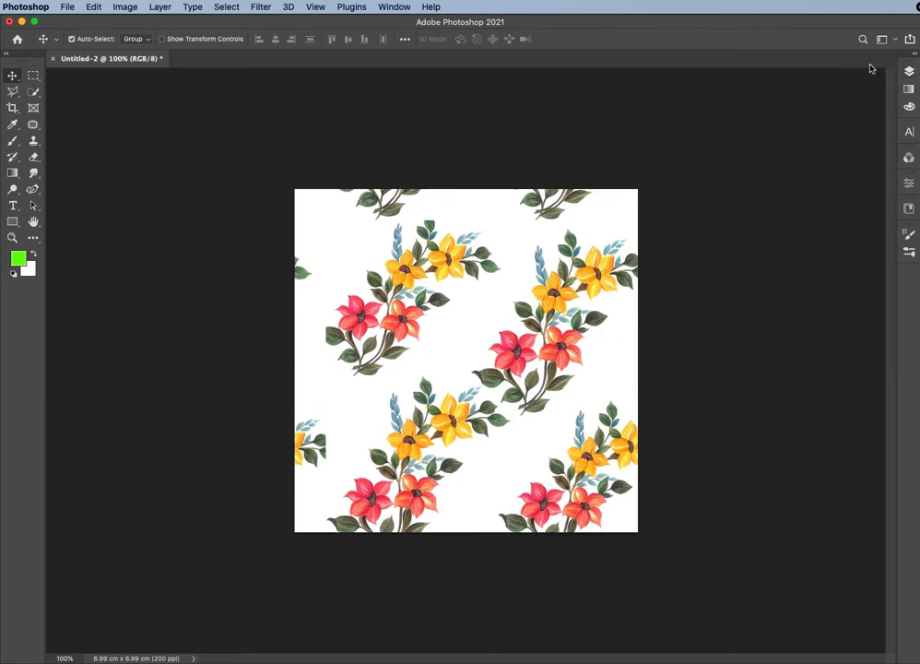
Step: Open FLOWRS-01.jpg, FLOWRS-02.jpg and FLOWRS-03.jpg from the FLOWERS folder together
{"action": "key", "text": "super+o"}
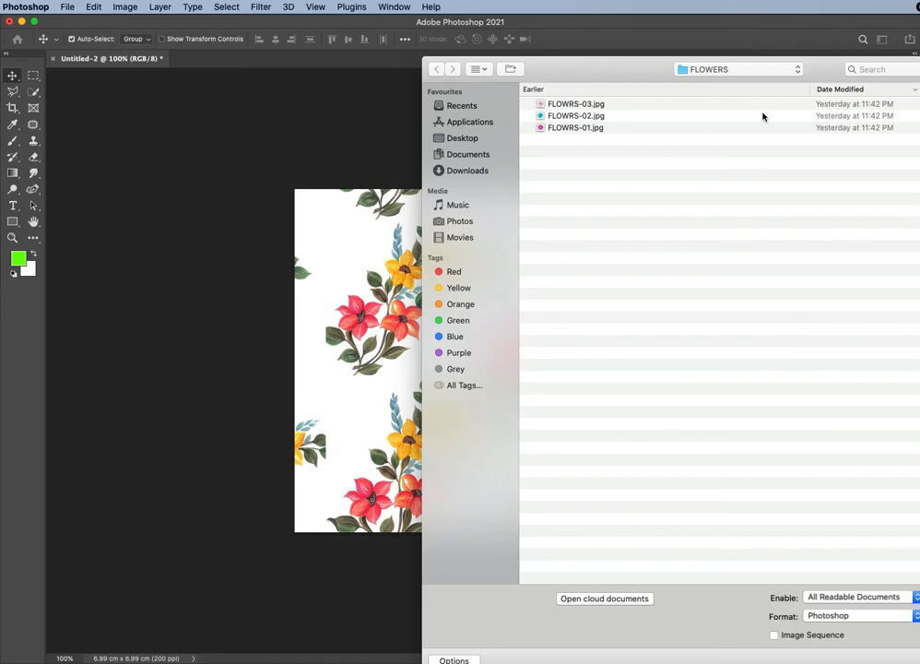
{"action": "left_click", "coordinate": [642, 105]}
{"action": "key", "text": "shift+Down"}
{"action": "key", "text": "shift+Down"}
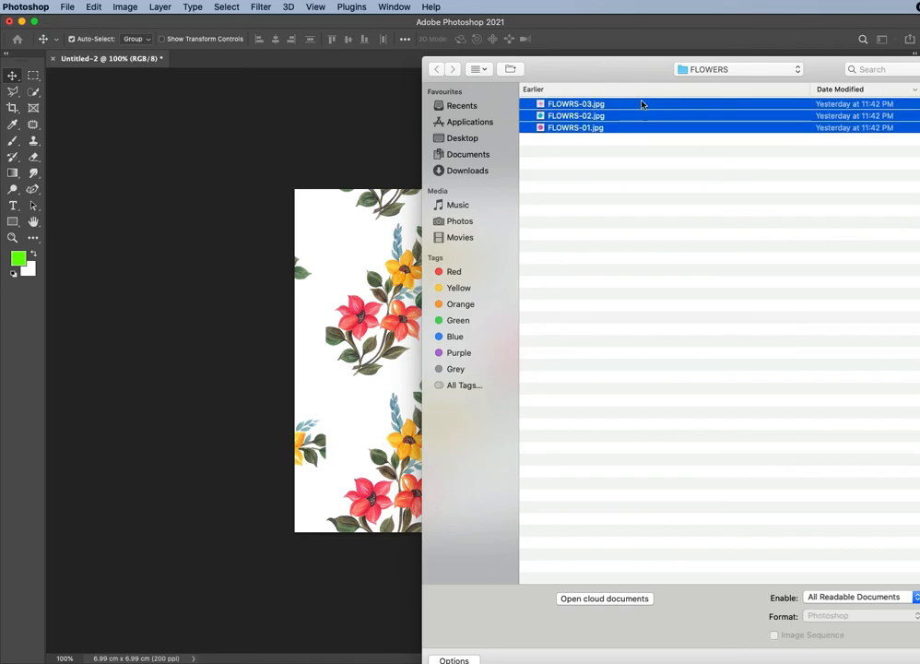
{"action": "key", "text": "Return"}
Step: Cut the pink flower out of its white background in FLOWRS-01.jpg with the Magic Wand, and close that file without saving
{"action": "key", "text": "super+a"}
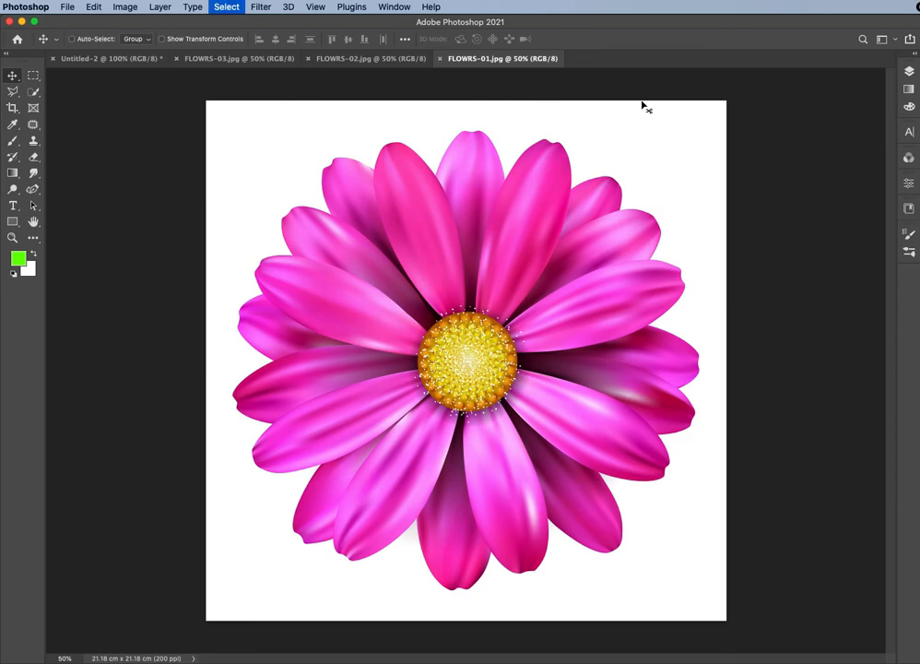
{"action": "key", "text": "w"}
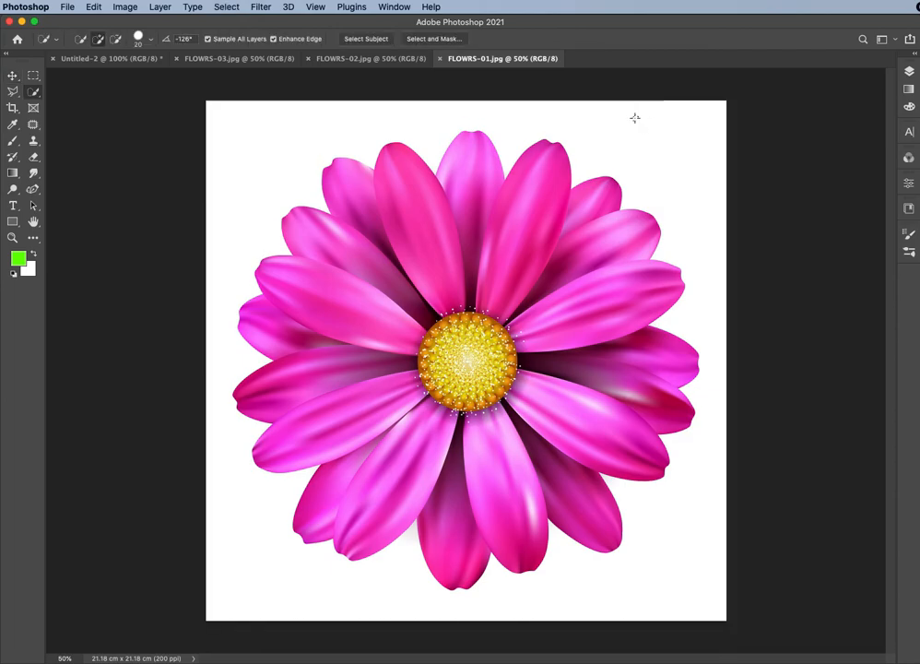
{"action": "key", "text": "shift+w"}
{"action": "left_click", "coordinate": [633, 128]}
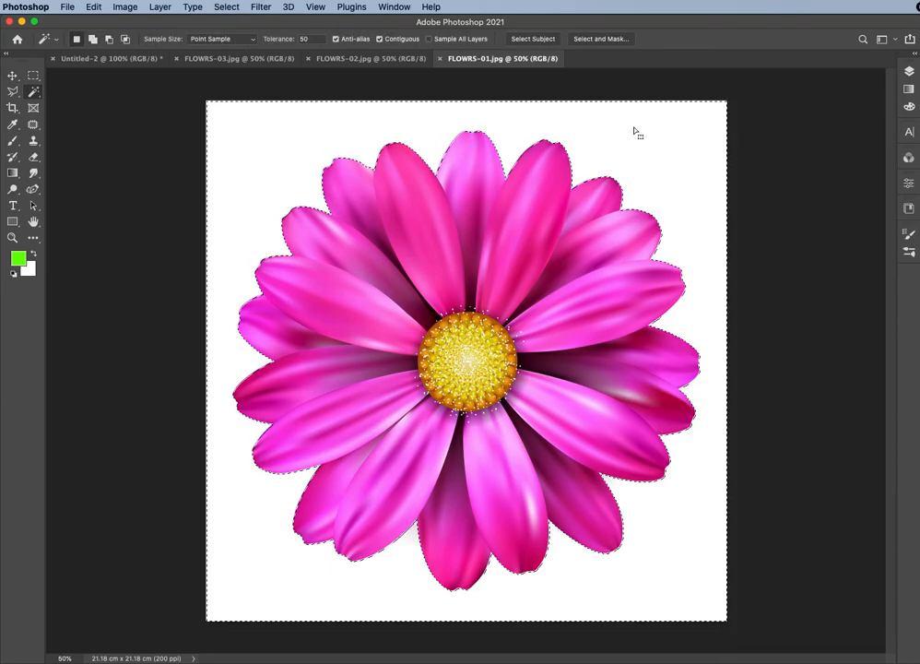
{"action": "key", "text": "super+shift+i"}
{"action": "key", "text": "super+x"}
{"action": "key", "text": "super+w"}
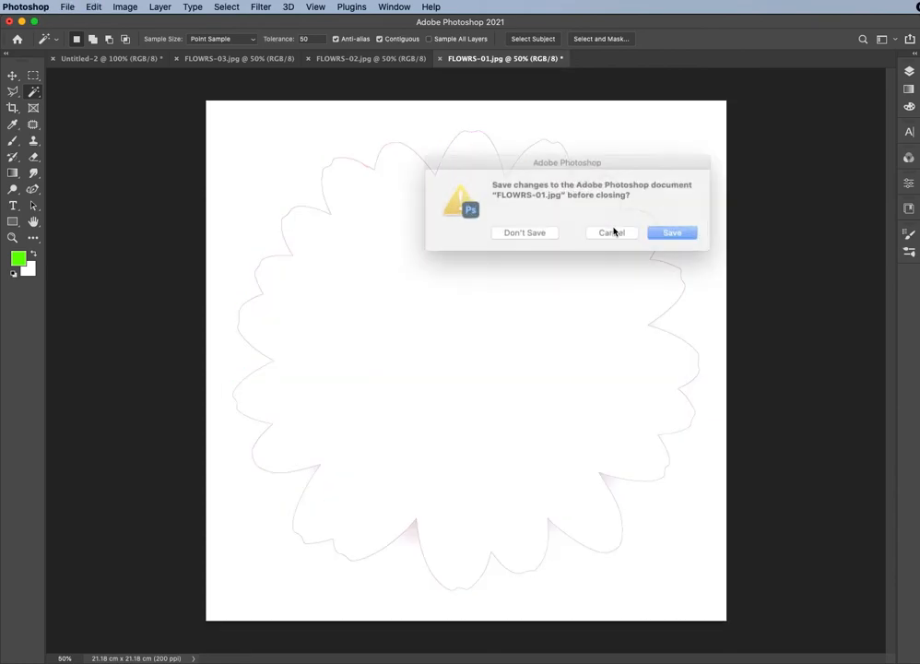
{"action": "left_click", "coordinate": [524, 233]}
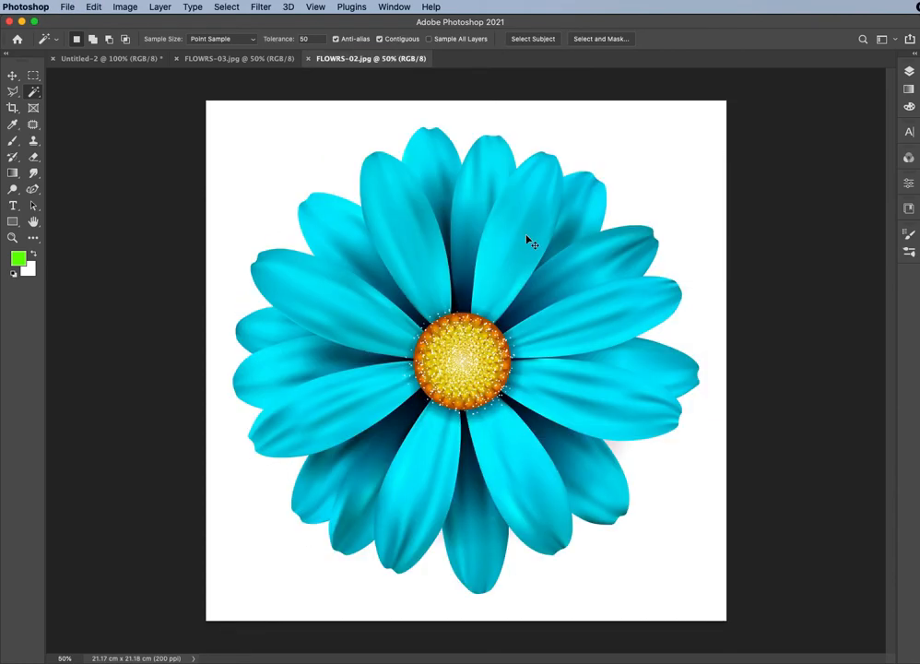
Step: Paste the pink flower into Untitled-2 and scale it to about 1 cm wide in the canvas's upper-left corner
{"action": "key", "text": "ctrl+Tab"}
{"action": "key", "text": "super+v"}
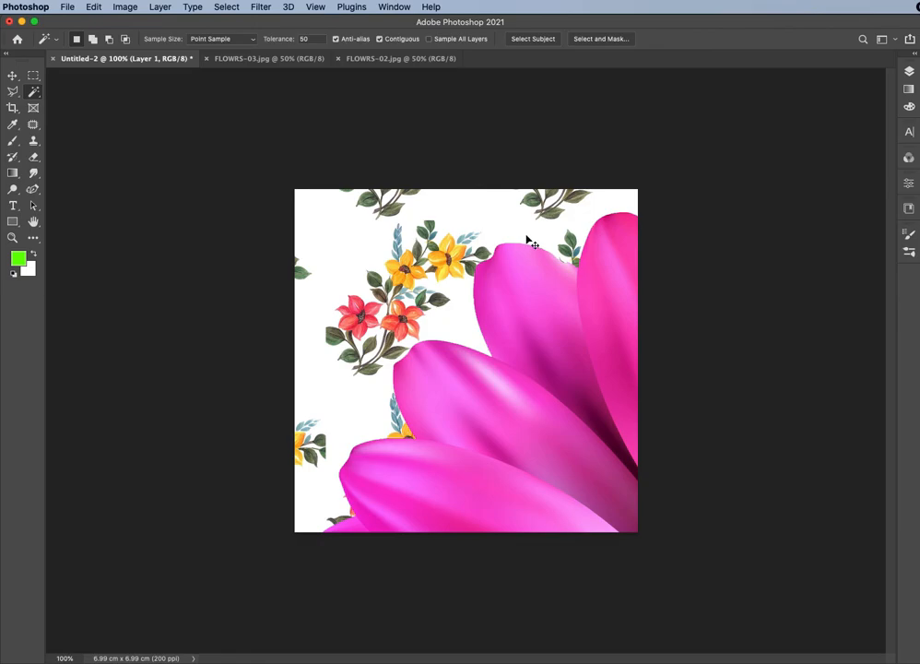
{"action": "key", "text": "super+t"}
{"action": "left_click_drag", "start_coordinate": [287, 190], "coordinate": [551, 440]}
{"action": "left_click_drag", "start_coordinate": [591, 519], "coordinate": [287, 199]}
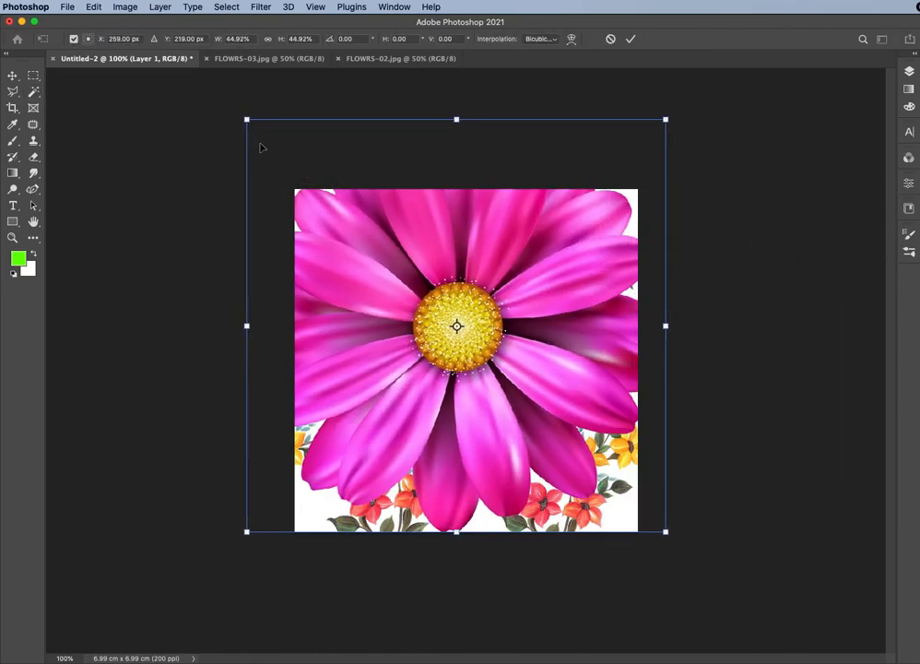
{"action": "left_click_drag", "start_coordinate": [248, 119], "coordinate": [327, 232]}
{"action": "key", "text": "Return"}
Step: Place a copy of the small pink flower in the gap beside the lower-left sprig's blue leaves
{"action": "key", "text": "w"}
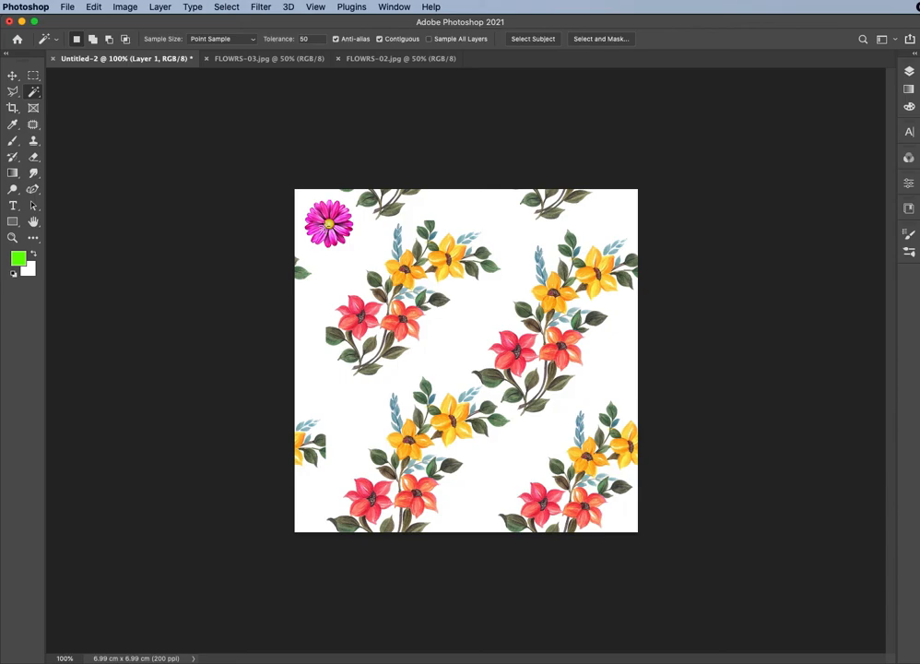
{"action": "key", "text": "v"}
{"action": "left_click_drag", "start_coordinate": [329, 224], "coordinate": [353, 415]}
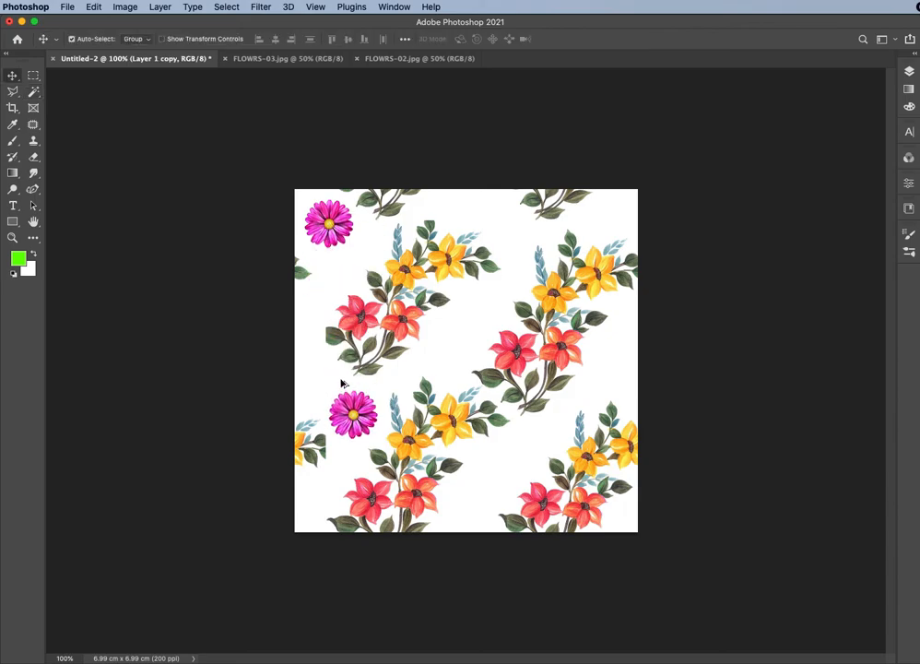
Step: Close FLOWRS-03.jpg and bring FLOWRS-02.jpg to the front
{"action": "key", "text": "w"}
{"action": "left_click", "coordinate": [207, 58]}
{"action": "left_click", "coordinate": [308, 60]}
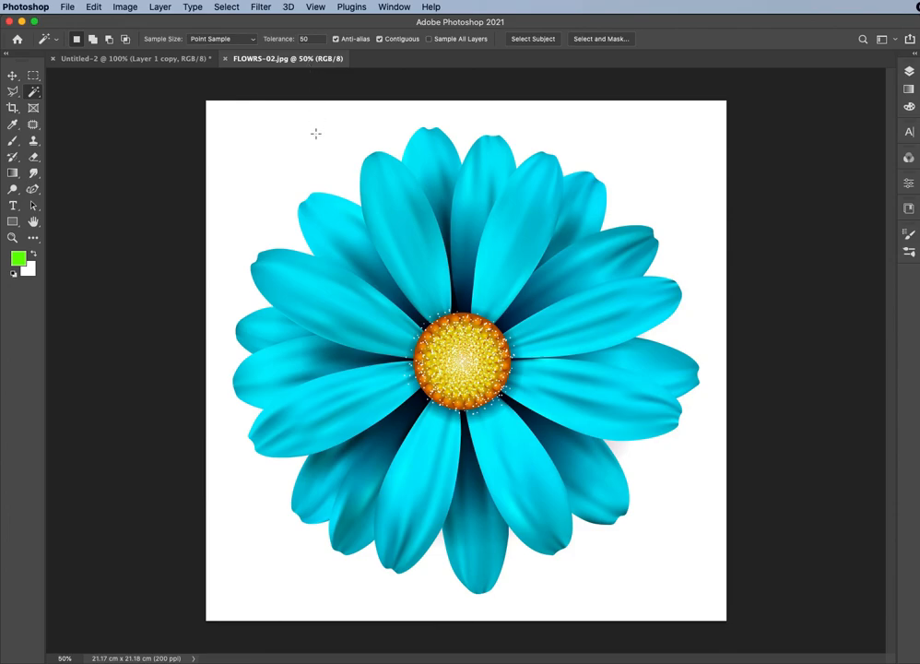
Step: Select the white background of FLOWRS-02.jpg with the Magic Wand, invert the selection and cut the turquoise flower
{"action": "key", "text": "shift+w"}
{"action": "key", "text": "shift+w"}
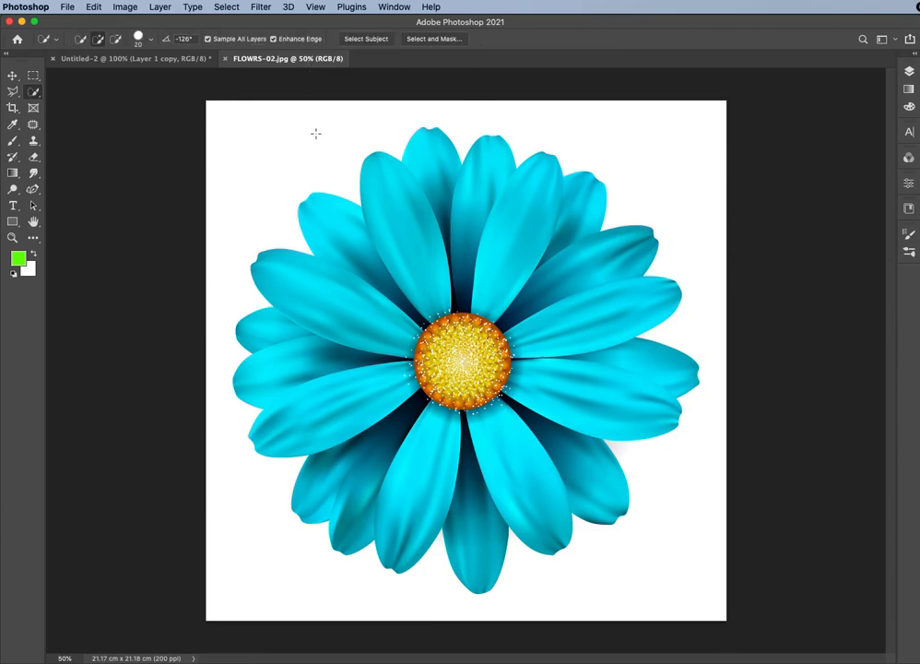
{"action": "key", "text": "shift+w"}
{"action": "left_click", "coordinate": [315, 133]}
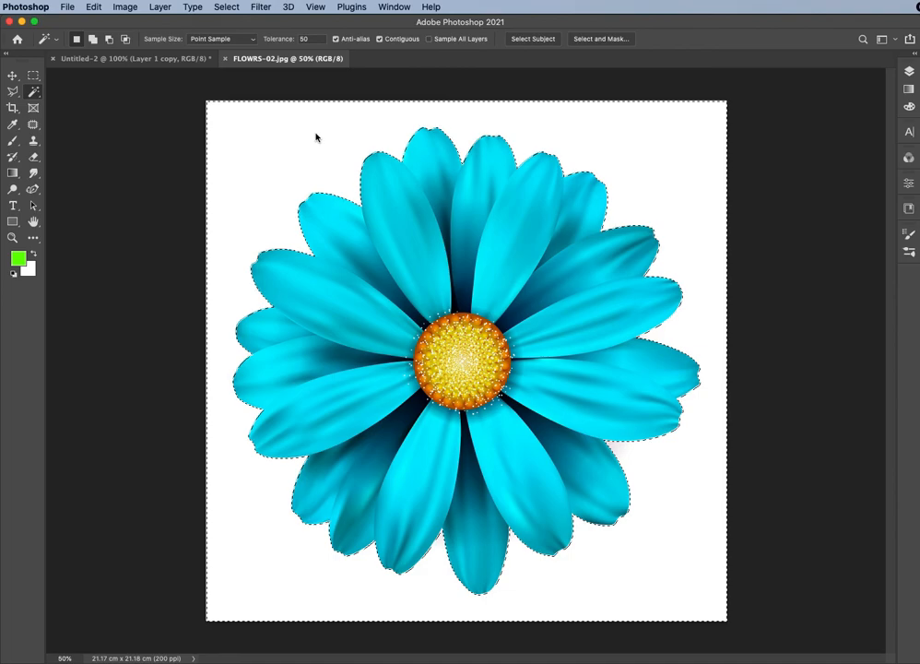
{"action": "key", "text": "super+shift+i"}
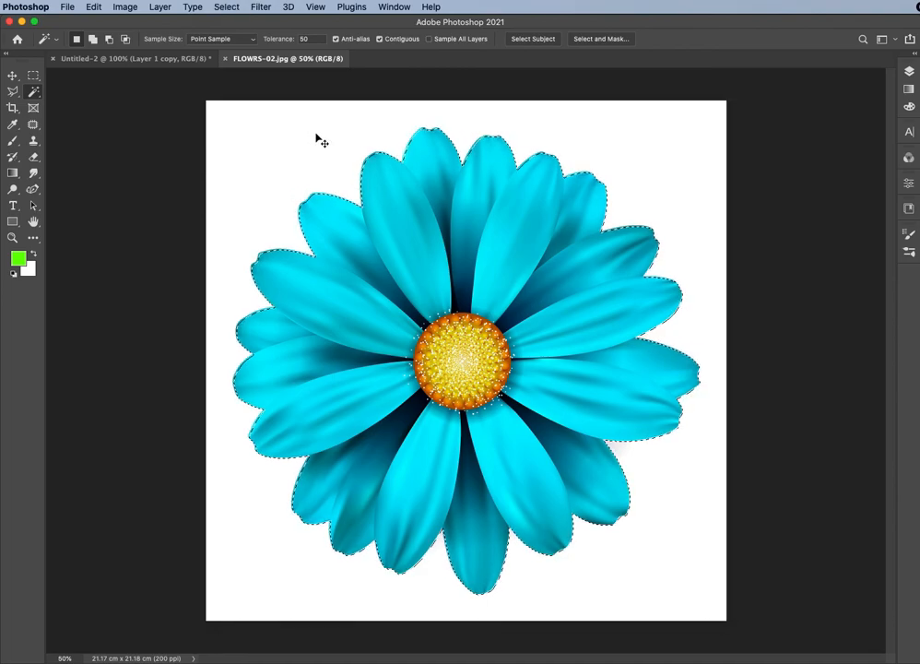
{"action": "key", "text": "super+x"}
Step: Paste the turquoise flower into Untitled-2, with rulers shown, and scale it down to about 11 percent
{"action": "key", "text": "ctrl+Tab"}
{"action": "key", "text": "super+v"}
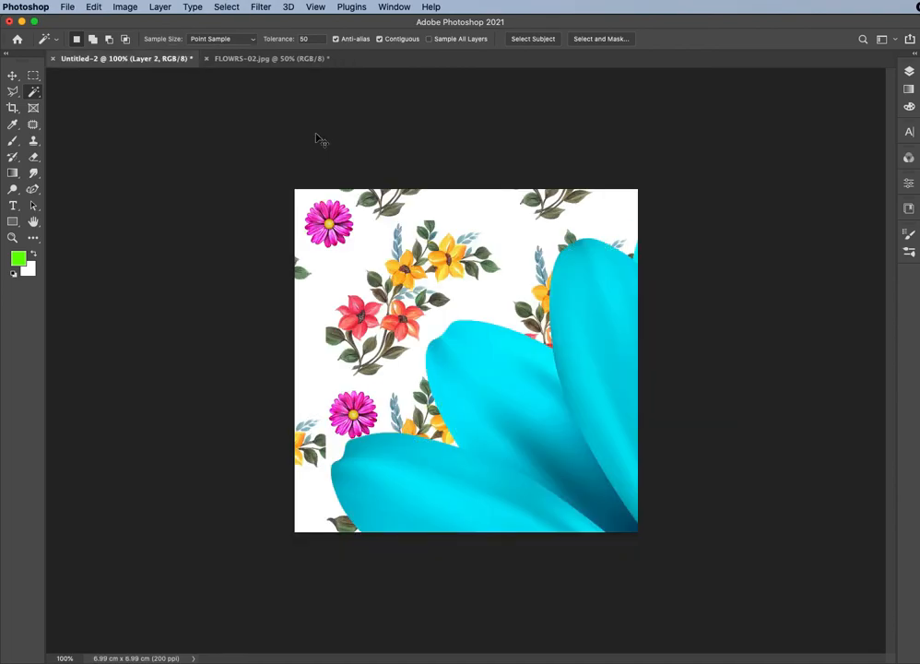
{"action": "key", "text": "super+r"}
{"action": "key", "text": "super+t"}
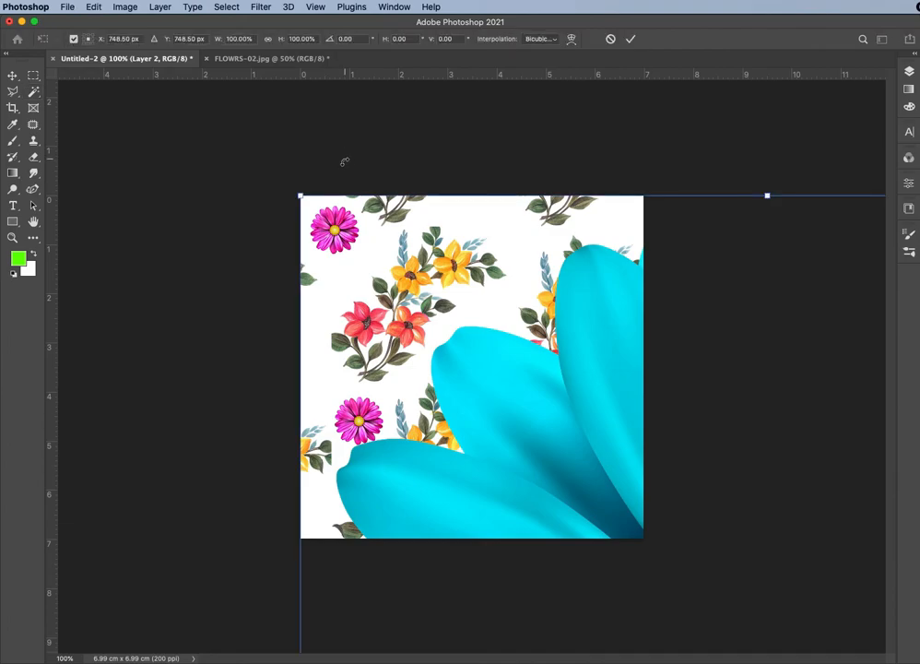
{"action": "left_click_drag", "start_coordinate": [300, 195], "coordinate": [507, 403]}
{"action": "left_click_drag", "start_coordinate": [631, 503], "coordinate": [357, 236]}
{"action": "left_click_drag", "start_coordinate": [247, 130], "coordinate": [453, 336]}
{"action": "key", "text": "super+0"}
{"action": "key", "text": "super+minus"}
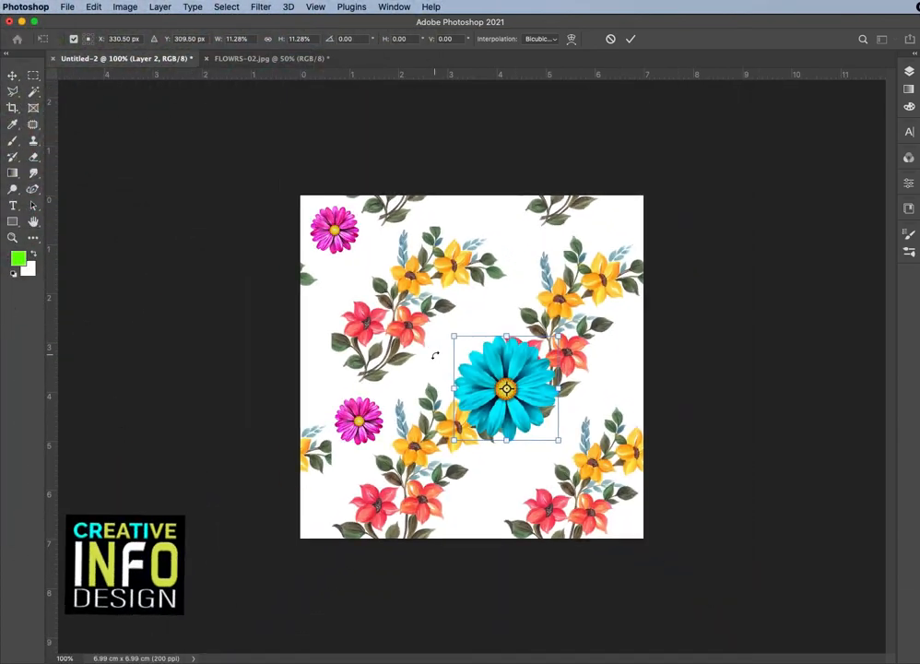
Step: Scale the turquoise flower down to about 6 percent and place it in the gap between the two lower sprigs
{"action": "key", "text": "super+0"}
{"action": "left_click_drag", "start_coordinate": [515, 363], "coordinate": [477, 290]}
{"action": "left_click_drag", "start_coordinate": [411, 240], "coordinate": [444, 281]}
{"action": "left_click_drag", "start_coordinate": [503, 329], "coordinate": [503, 586]}
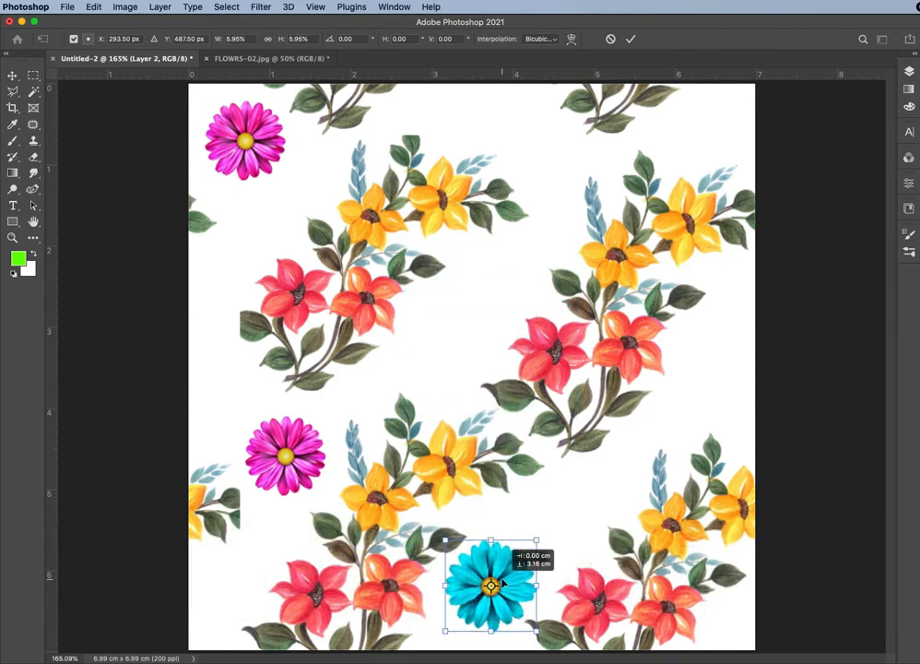
{"action": "key", "text": "Return"}
Step: Fill the gaps with turquoise flower copies near the upper middle, right edge and centre, and pink copies at the centre and beside the lower-right sprig
{"action": "key", "text": "w"}
{"action": "key", "text": "v"}
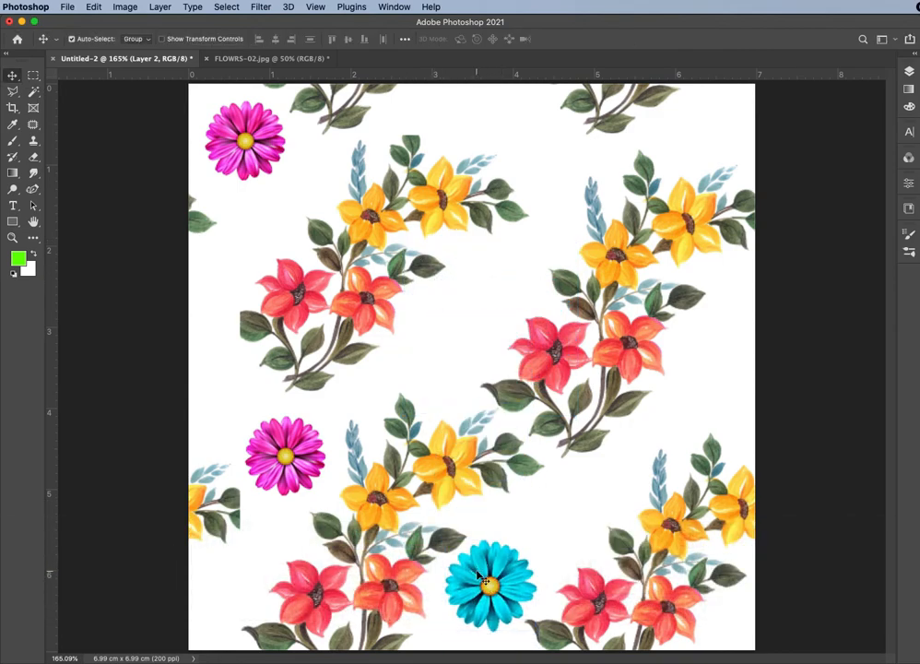
{"action": "left_click_drag", "start_coordinate": [489, 586], "coordinate": [533, 150]}
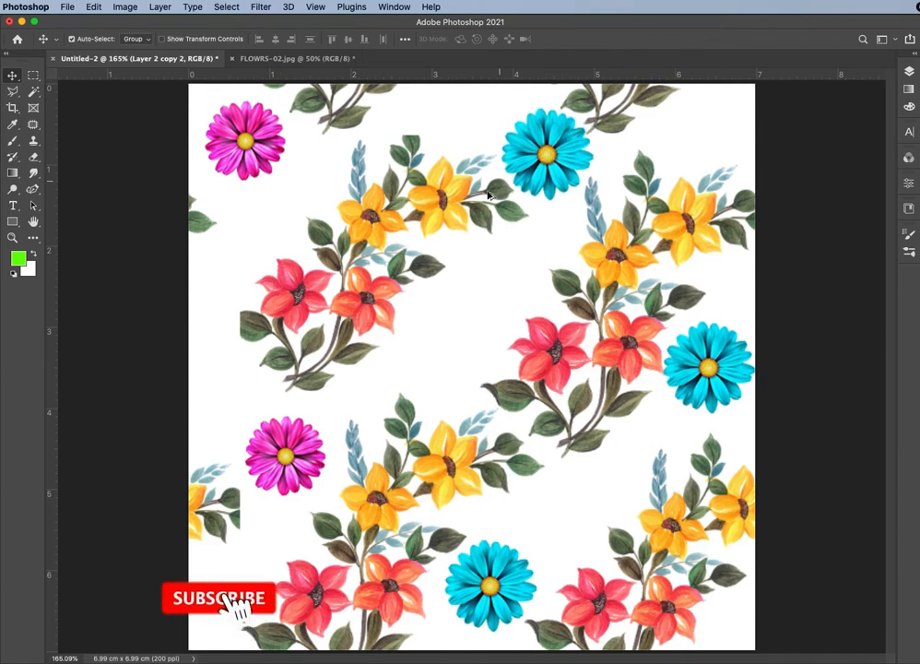
{"action": "left_click_drag", "start_coordinate": [302, 439], "coordinate": [576, 498]}
{"action": "left_click_drag", "start_coordinate": [551, 154], "coordinate": [428, 357]}
{"action": "left_click_drag", "start_coordinate": [290, 455], "coordinate": [501, 281]}
Step: Place a turquoise flower copy below the upper-left pink flower and scale it down slightly
{"action": "left_click_drag", "start_coordinate": [519, 160], "coordinate": [217, 242]}
{"action": "key", "text": "ctrl+t"}
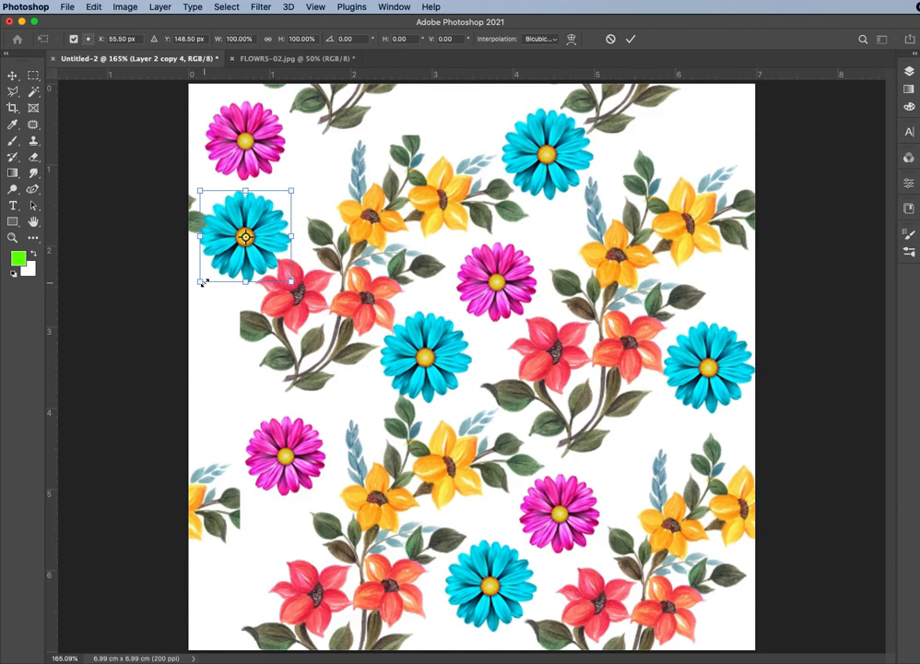
{"action": "left_click_drag", "start_coordinate": [203, 282], "coordinate": [214, 270]}
{"action": "key", "text": "Return"}
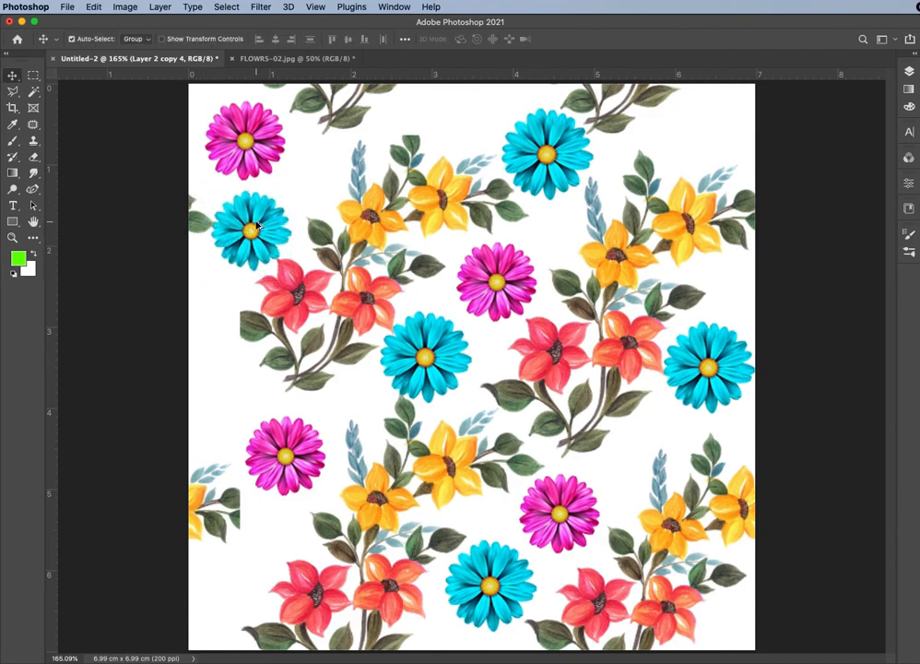
Step: Copy the upper-left pink flower into the gap beside the topmost turquoise flower and scale it to about 78 percent
{"action": "left_click_drag", "start_coordinate": [242, 150], "coordinate": [457, 132]}
{"action": "key", "text": "ctrl+t"}
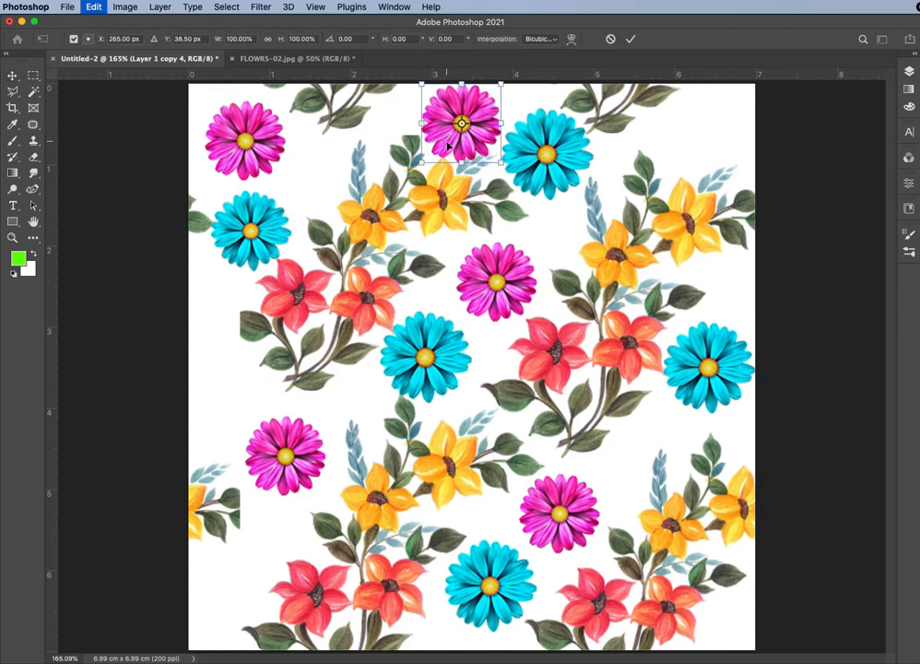
{"action": "left_click_drag", "start_coordinate": [419, 162], "coordinate": [431, 153]}
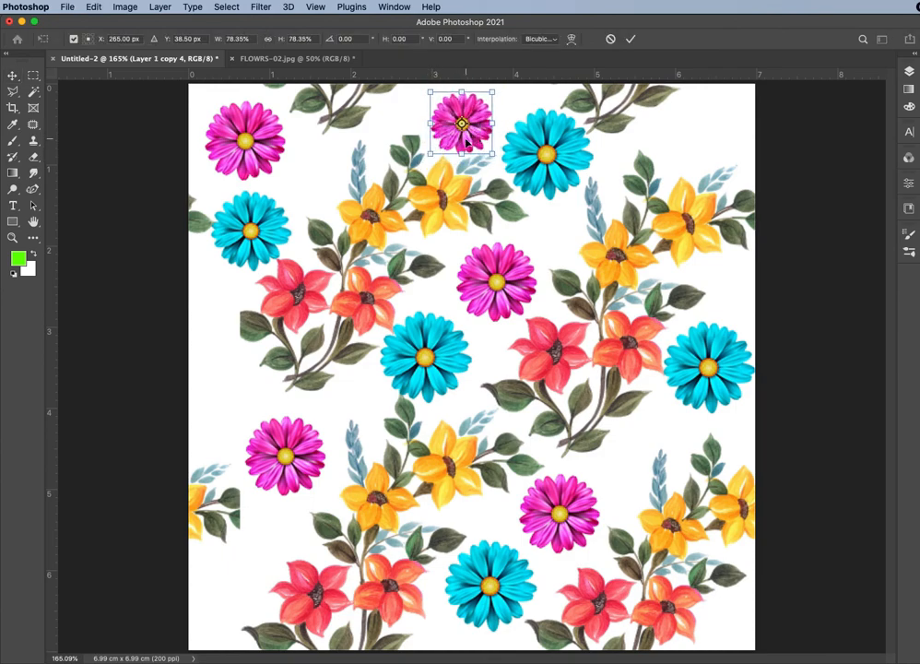
{"action": "key", "text": "Return"}
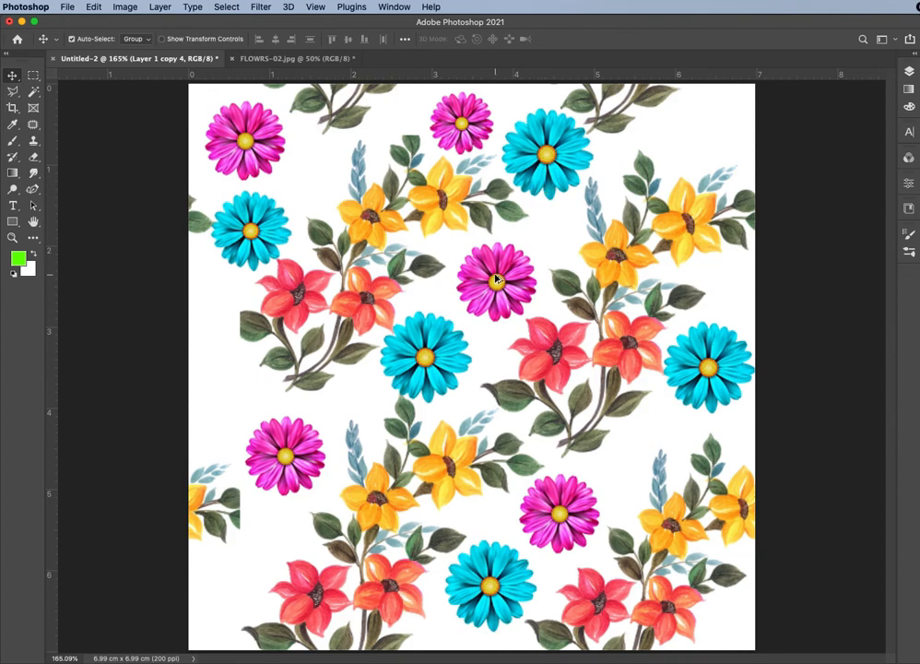
Step: Add a pink flower copy in the tile's upper-right corner and a slightly reduced turquoise copy in its lower-left corner
{"action": "left_click_drag", "start_coordinate": [496, 280], "coordinate": [698, 130]}
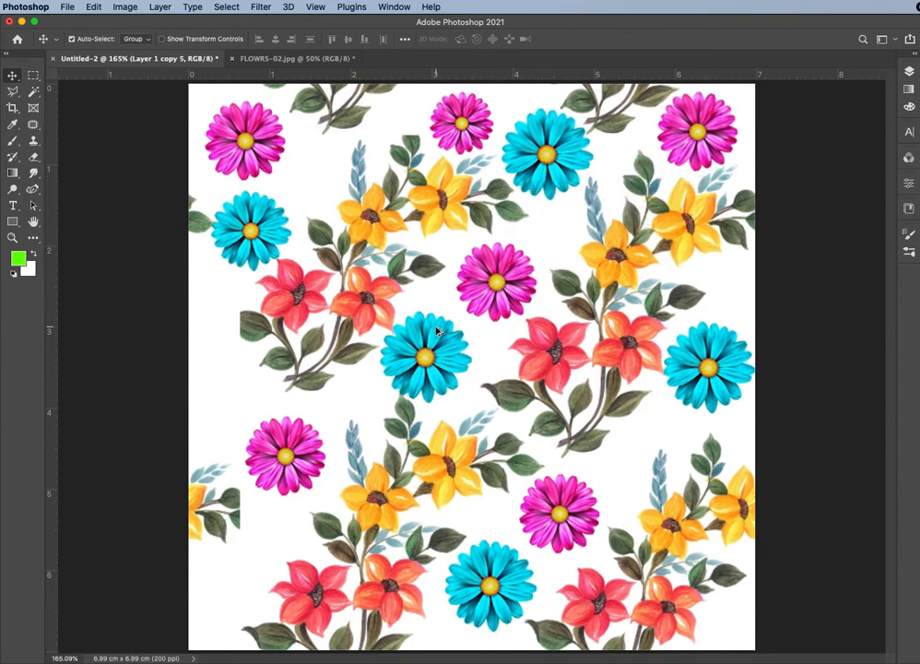
{"action": "left_click_drag", "start_coordinate": [428, 341], "coordinate": [230, 569]}
{"action": "key", "text": "super+t"}
{"action": "left_click_drag", "start_coordinate": [178, 631], "coordinate": [191, 617]}
{"action": "key", "text": "Return"}
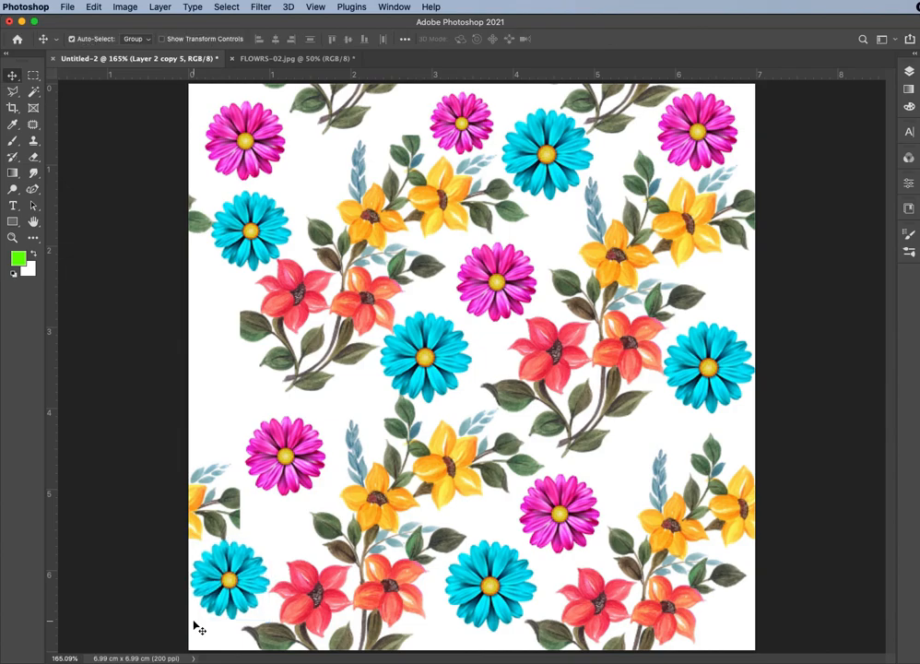
Step: Flatten all the layers of the pattern tile into the background
{"action": "key", "text": "super+1"}
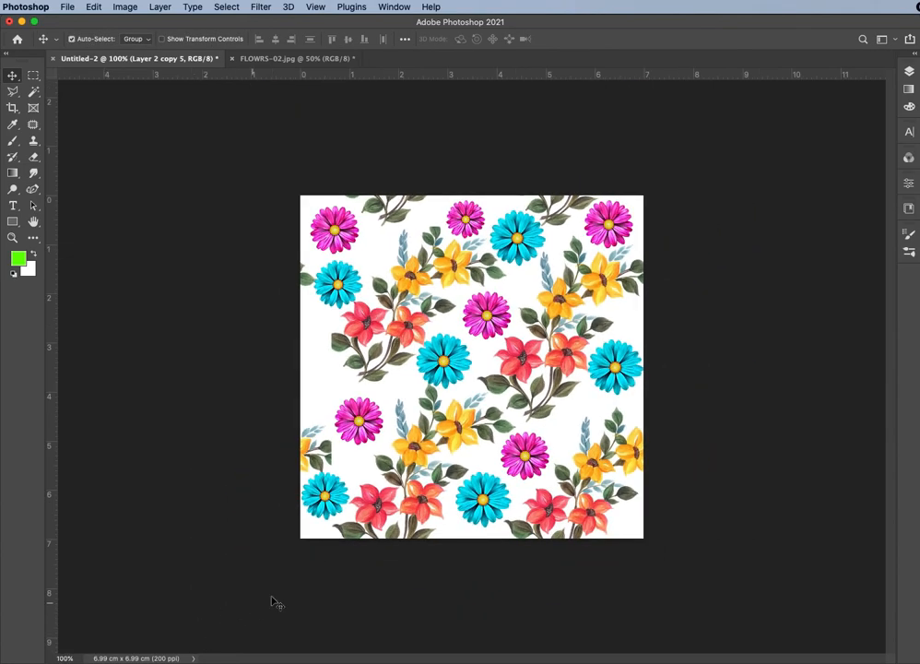
{"action": "left_click", "coordinate": [909, 71]}
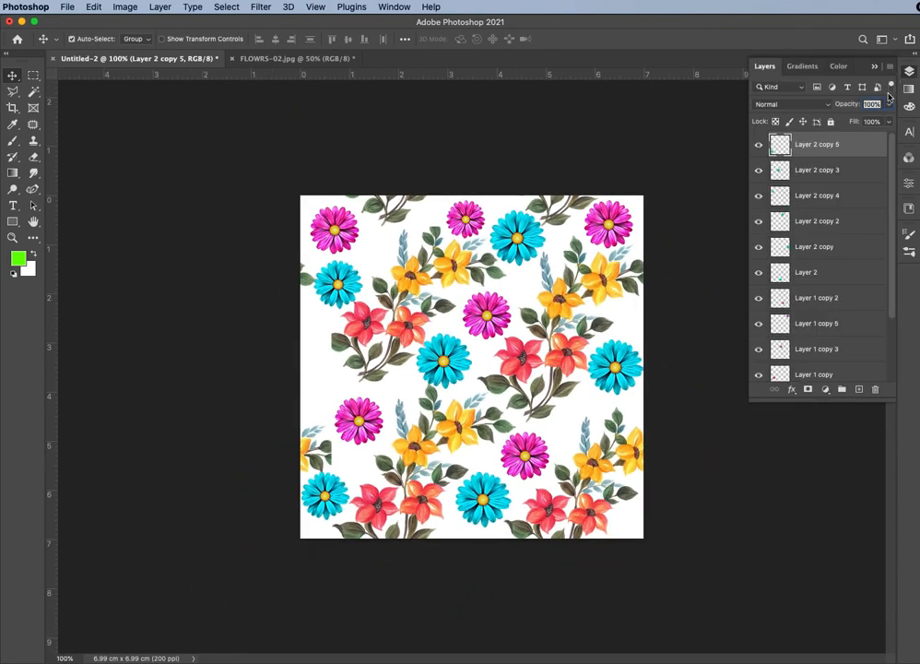
{"action": "left_click", "coordinate": [890, 67]}
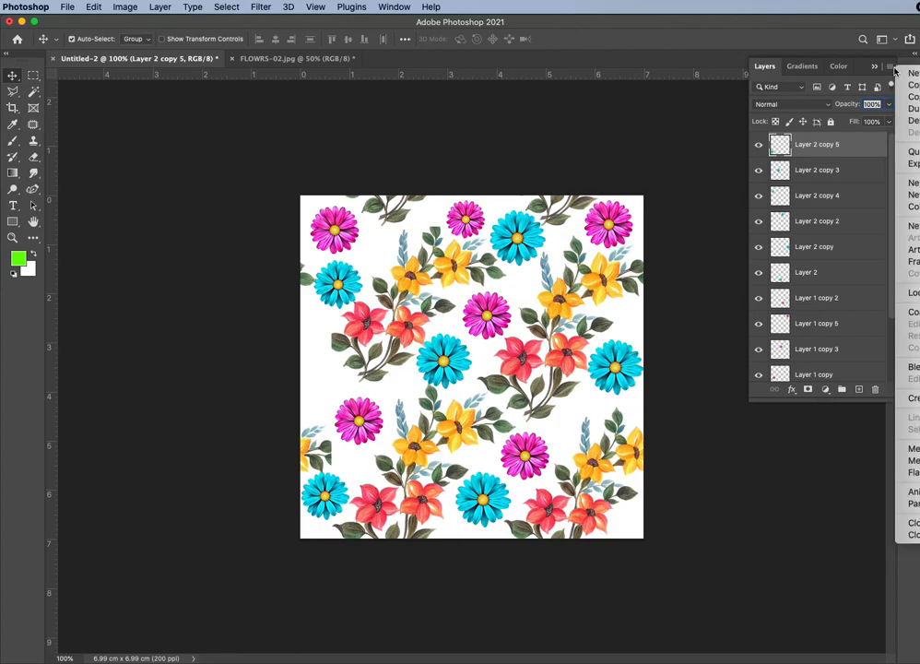
{"action": "left_click", "coordinate": [911, 472]}
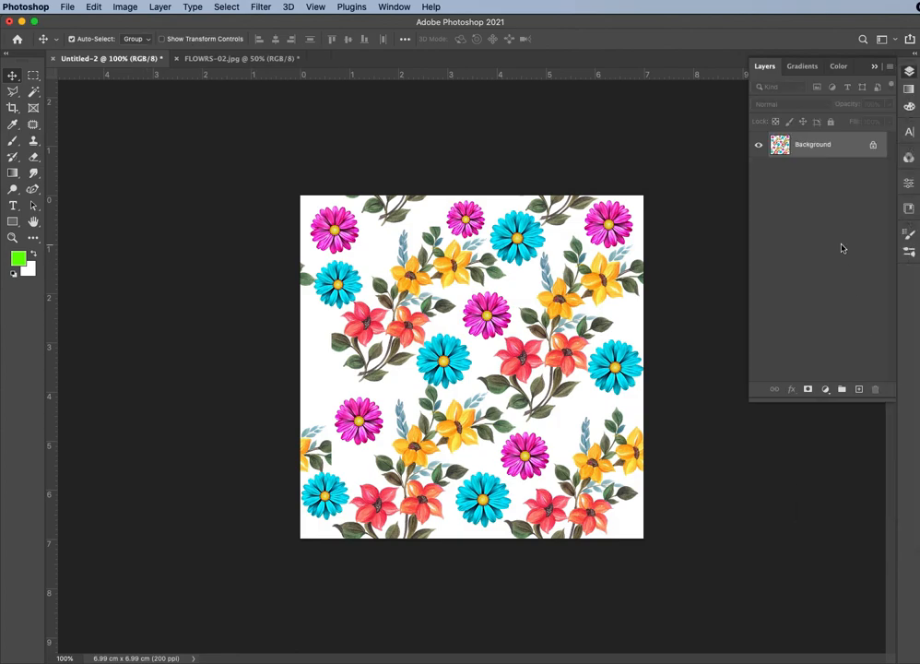
Step: Copy the entire flattened tile and create a new 11 × 11 inch white document at 200 pixels/inch
{"action": "left_click", "coordinate": [124, 6]}
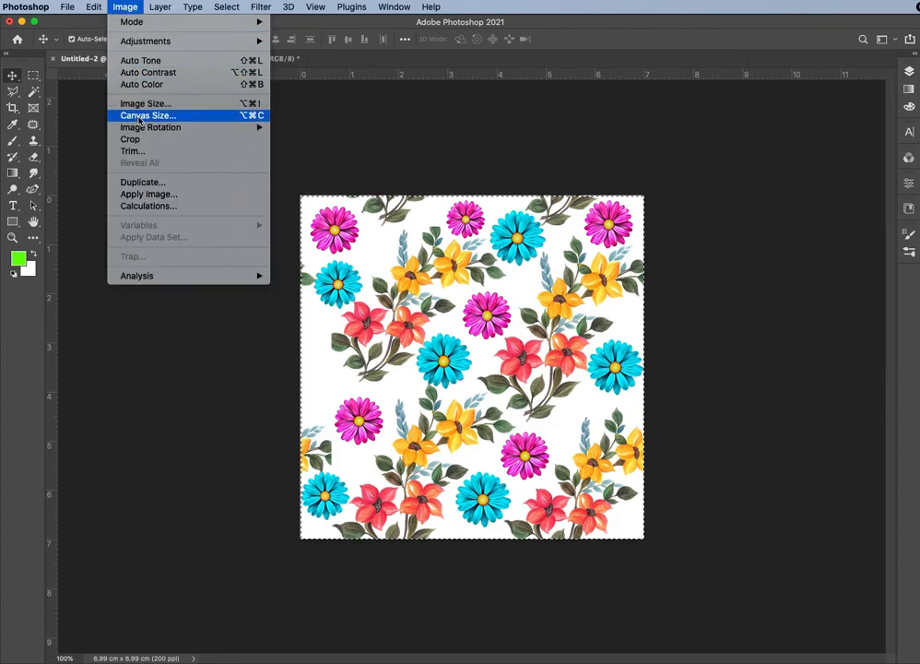
{"action": "left_click", "coordinate": [359, 70]}
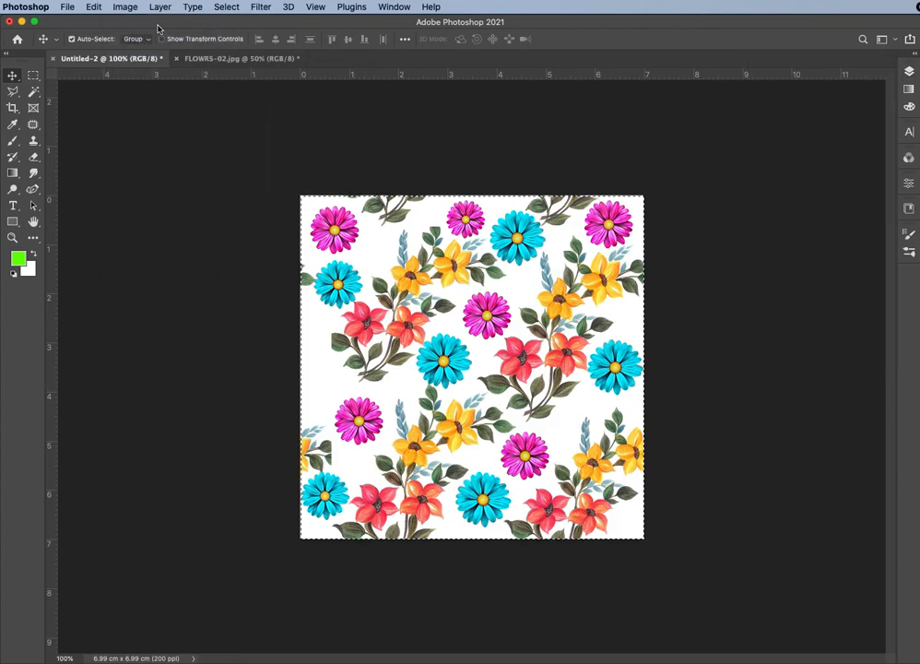
{"action": "key", "text": "super+n"}
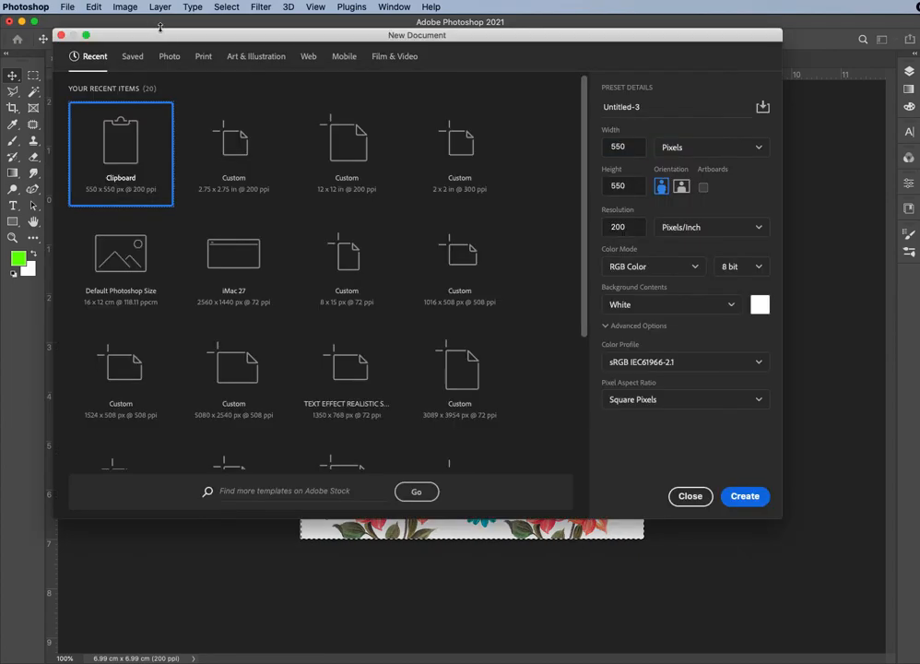
{"action": "left_click_drag", "start_coordinate": [168, 38], "coordinate": [192, 62]}
{"action": "left_click", "coordinate": [729, 171]}
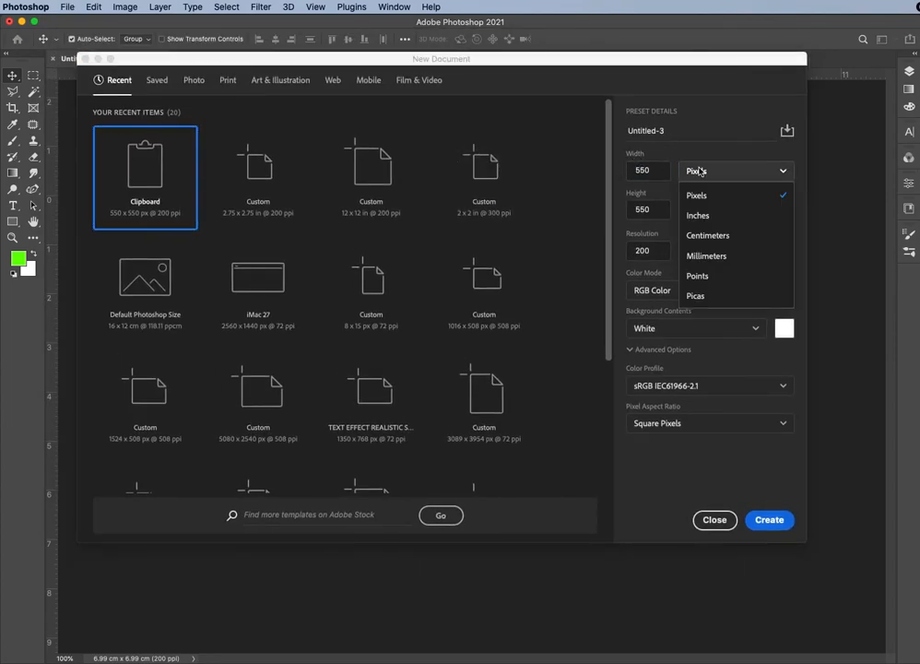
{"action": "left_click", "coordinate": [701, 215]}
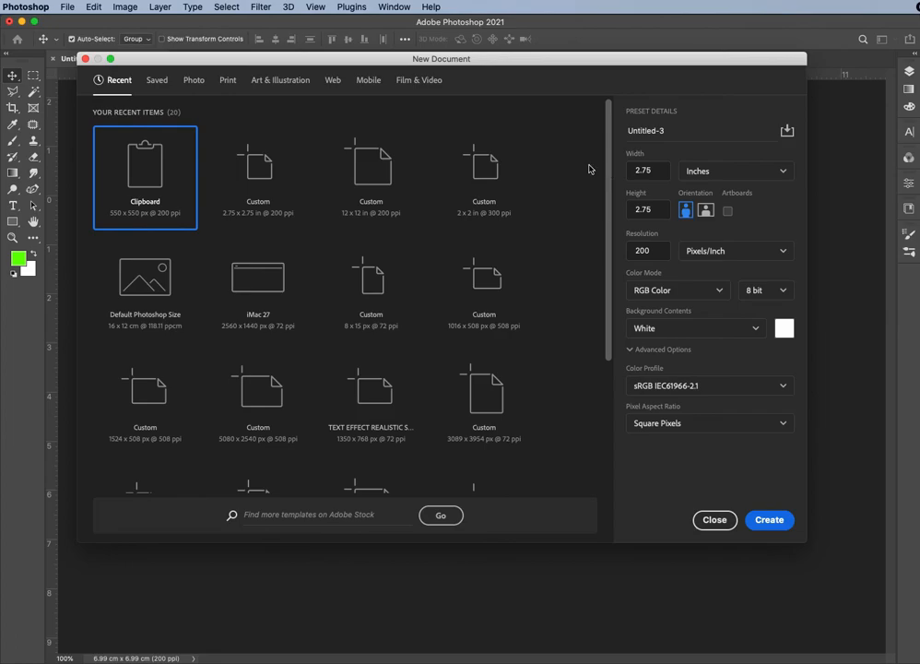
{"action": "left_click", "coordinate": [642, 170]}
{"action": "key", "text": "Tab"}
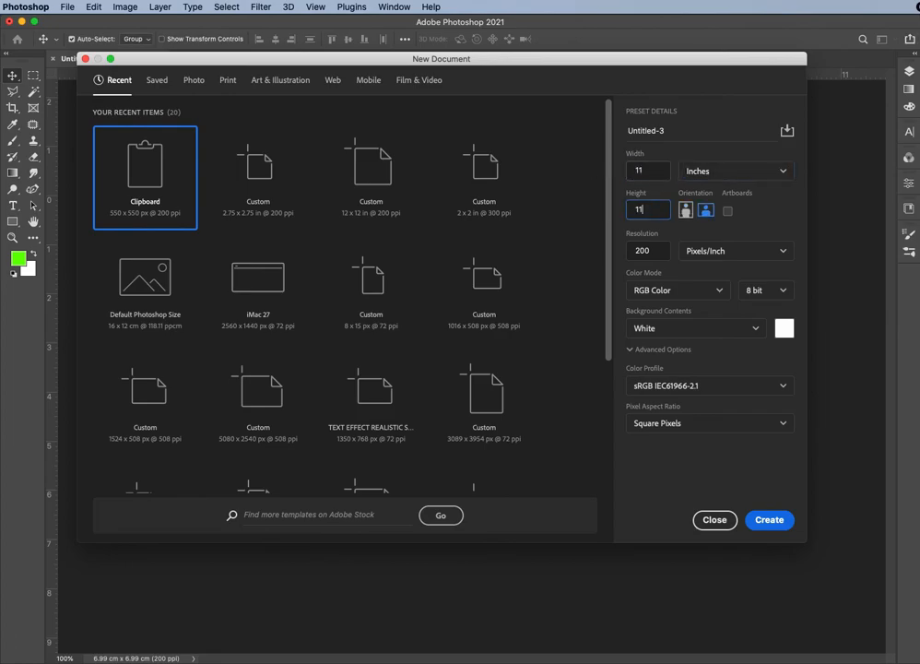
{"action": "key", "text": "Return"}
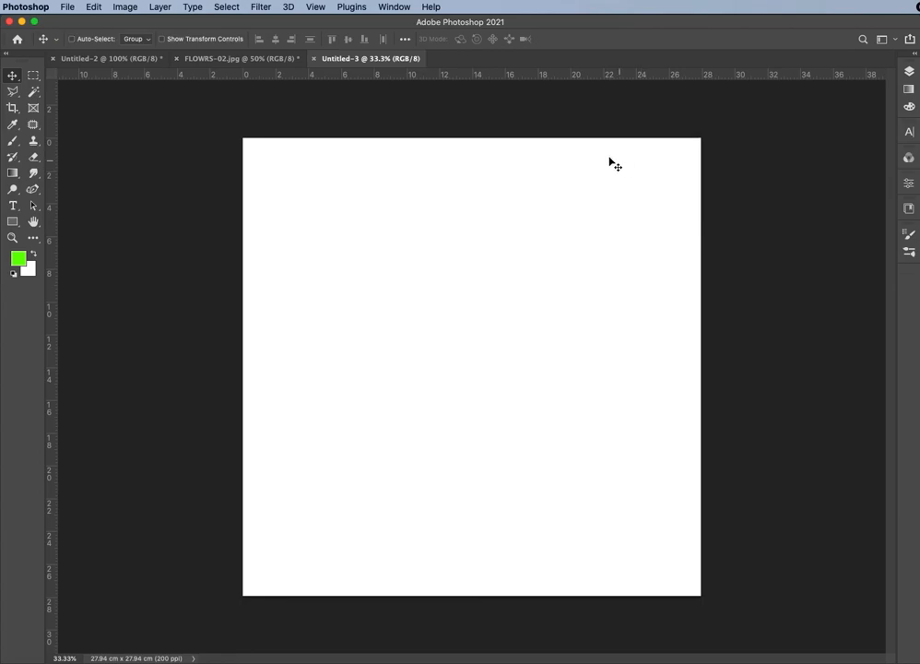
Step: Paste the tile into the new document and align it exactly to the canvas's upper-left corner
{"action": "key", "text": "super+v"}
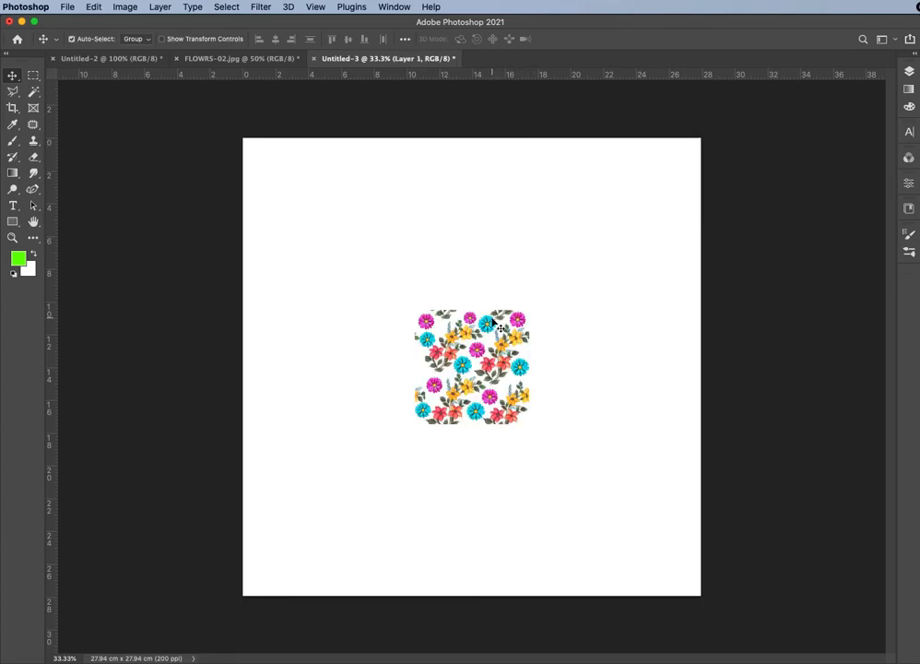
{"action": "scroll", "coordinate": [498, 328], "scroll_direction": "up", "scroll_amount": 2}
{"action": "left_click_drag", "start_coordinate": [484, 314], "coordinate": [282, 129]}
{"action": "key", "text": "super+t"}
{"action": "left_click_drag", "start_coordinate": [279, 177], "coordinate": [265, 147]}
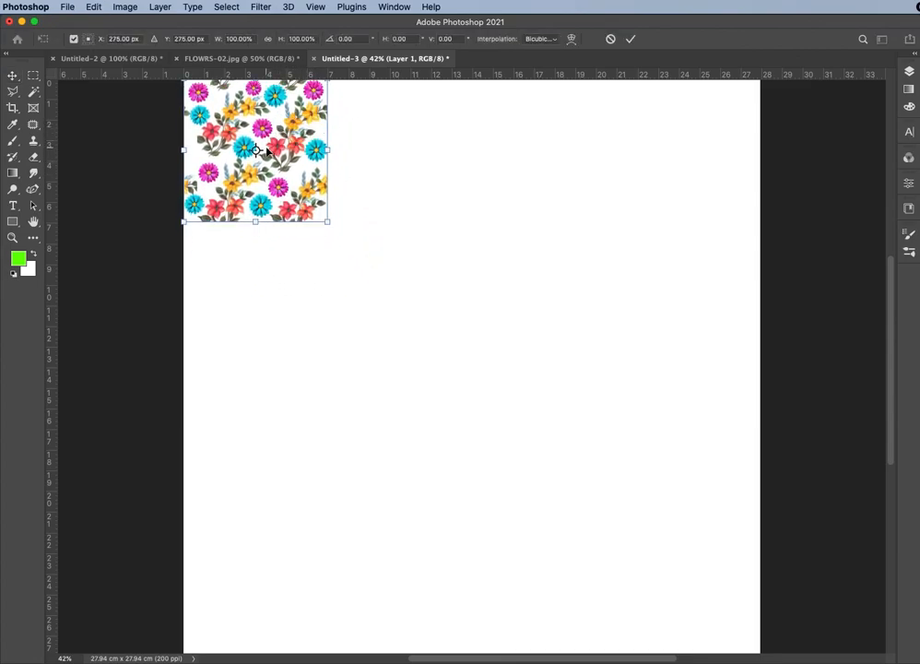
{"action": "key", "text": "Return"}
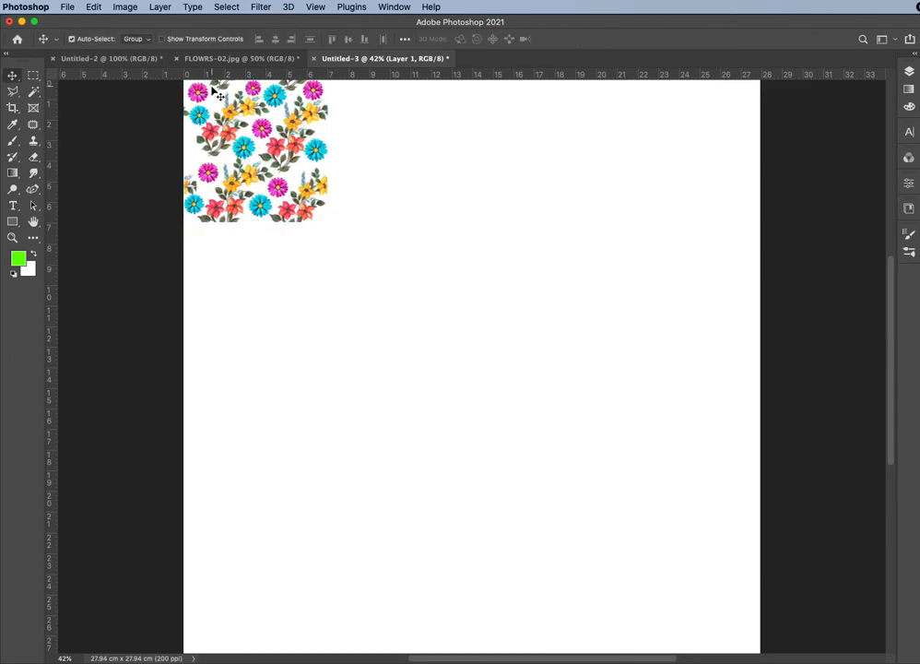
Step: Repeat the tile with three copies across the top of the canvas and merge the row into one layer
{"action": "left_click_drag", "start_coordinate": [224, 136], "coordinate": [692, 168]}
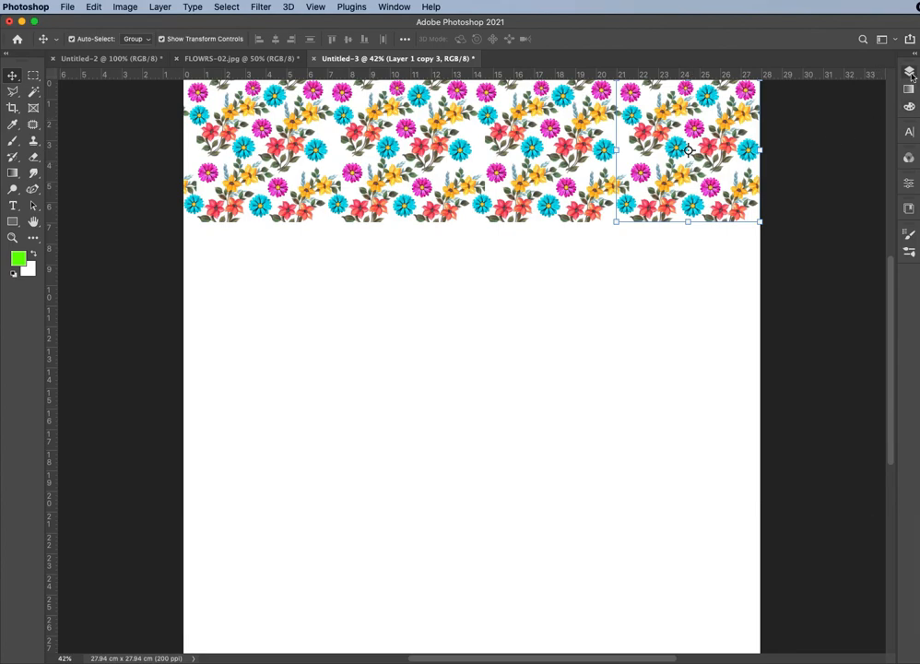
{"action": "left_click", "coordinate": [910, 73]}
{"action": "left_click", "coordinate": [852, 223], "text": "shift"}
{"action": "key", "text": "super+e"}
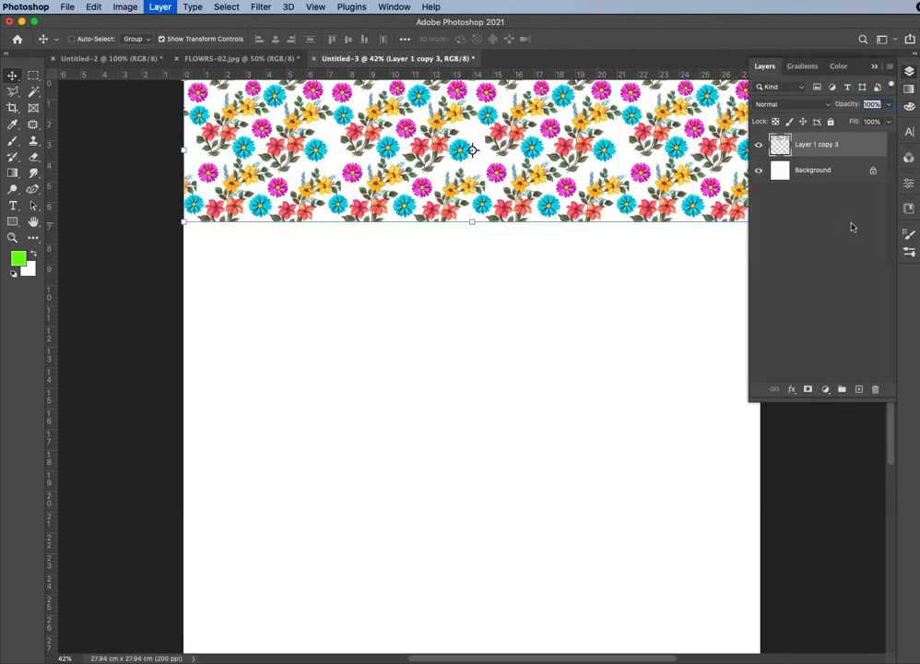
Step: Duplicate the merged row three times downward, edge to edge, so the pattern fills the whole canvas
{"action": "left_click", "coordinate": [873, 68]}
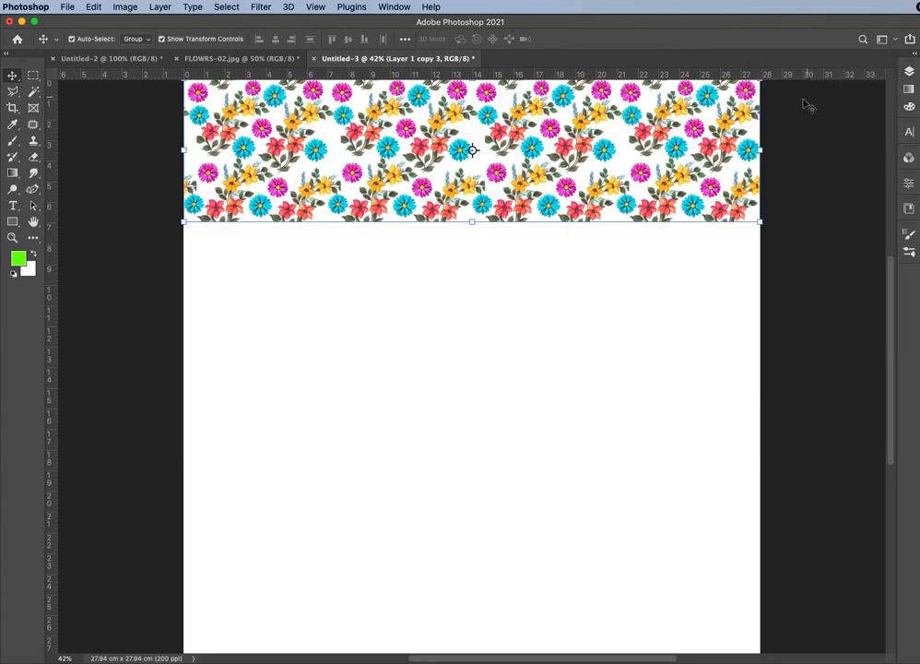
{"action": "left_click_drag", "start_coordinate": [715, 102], "coordinate": [701, 535]}
{"action": "key", "text": "super+0"}
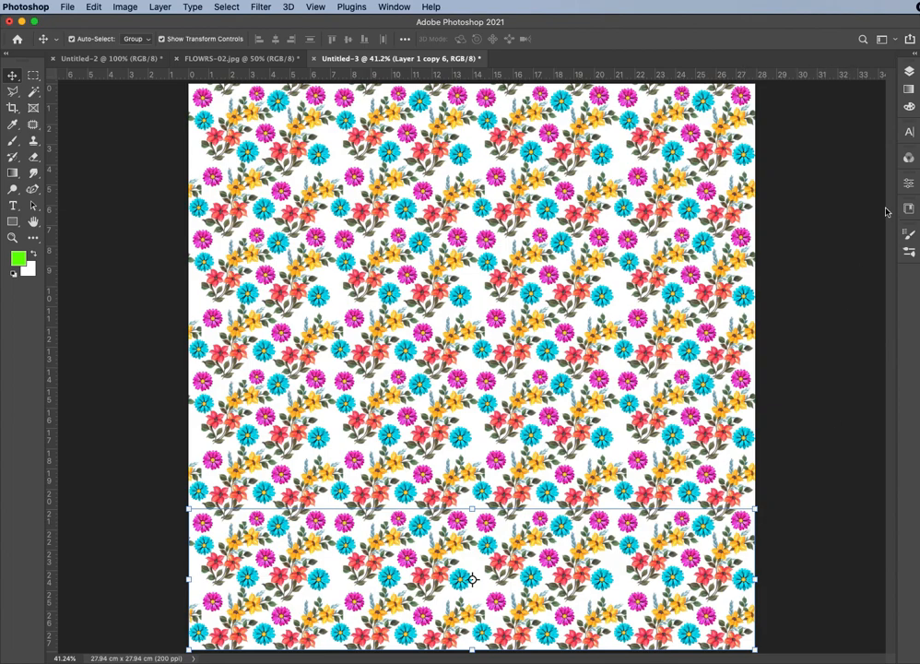
Step: Convert the four pattern row layers into a single smart object
{"action": "left_click", "coordinate": [908, 85]}
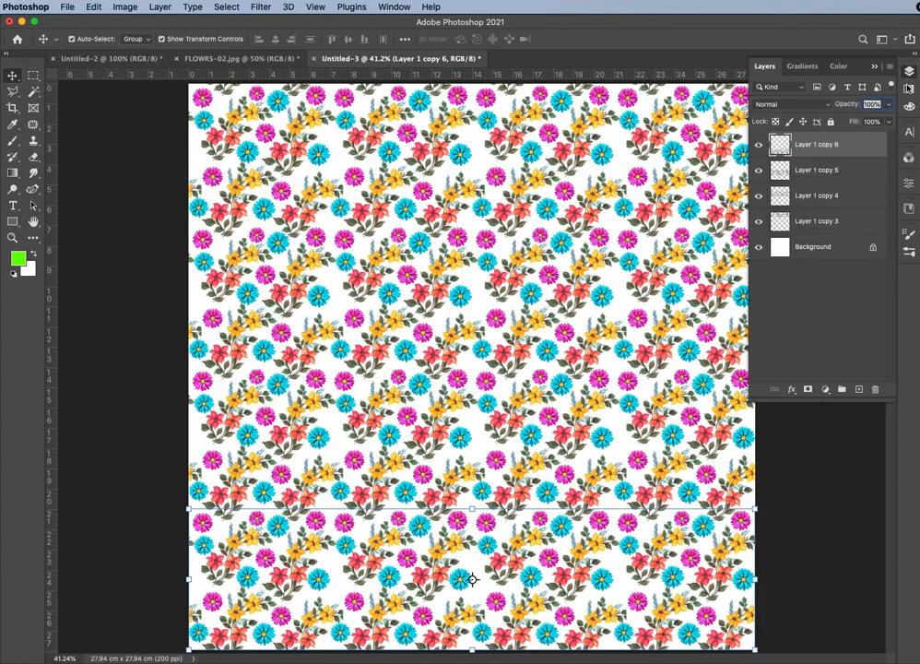
{"action": "left_click", "coordinate": [857, 221], "text": "shift"}
{"action": "right_click", "coordinate": [854, 223]}
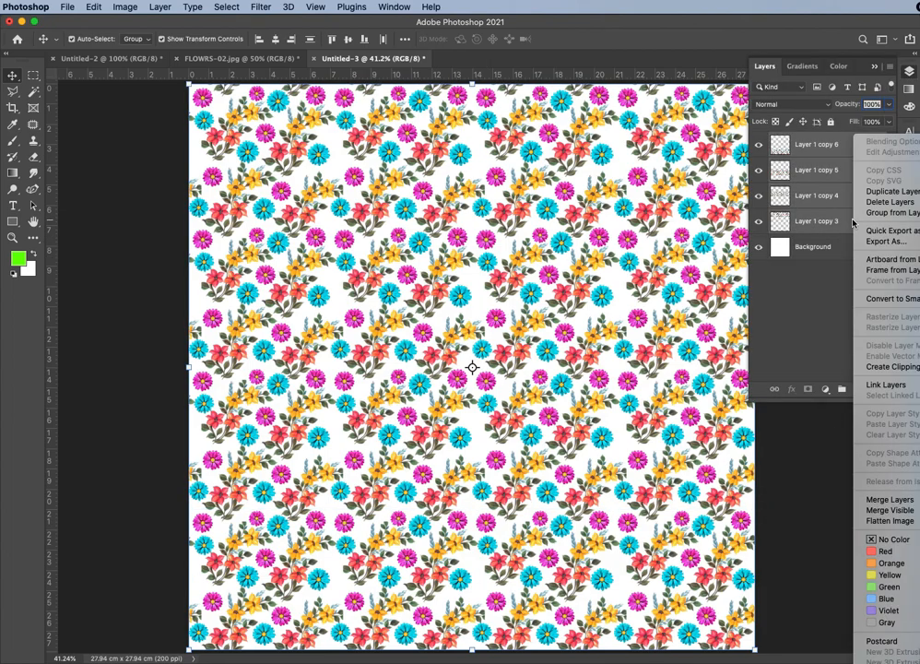
{"action": "left_click", "coordinate": [881, 298]}
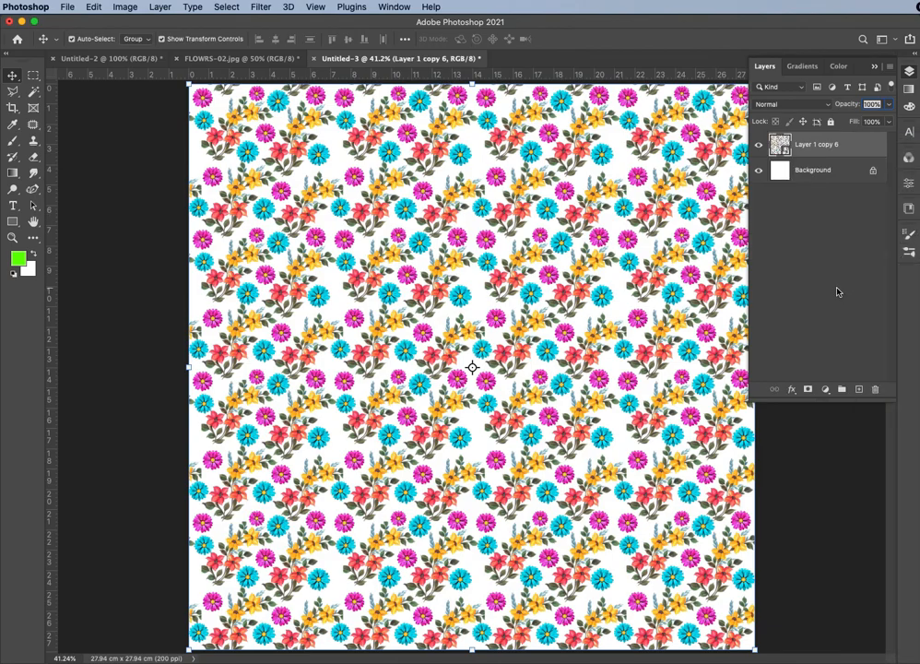
{"action": "left_click", "coordinate": [875, 66]}
Step: Hide the transform controls and deselect the pattern layer
{"action": "key", "text": "super+equal"}
{"action": "key", "text": "super+equal"}
{"action": "key", "text": "super+equal"}
{"action": "key", "text": "super+equal"}
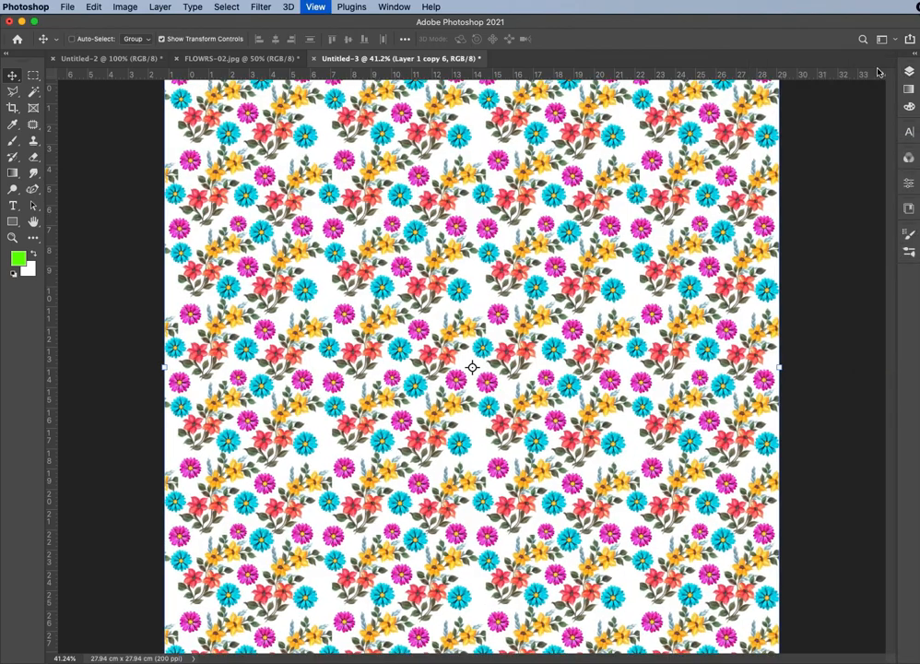
{"action": "key", "text": "super+0"}
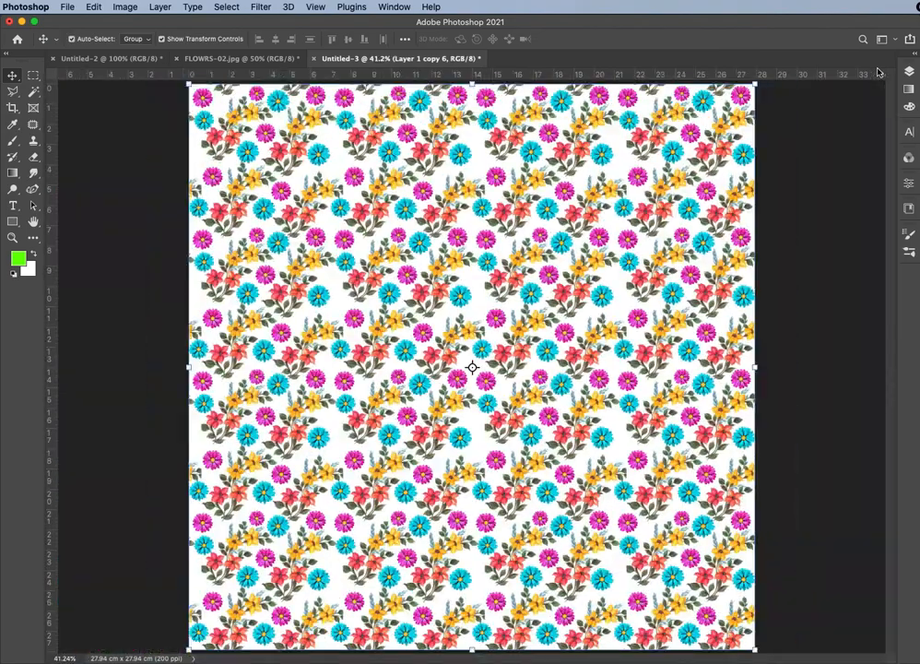
{"action": "left_click", "coordinate": [203, 41]}
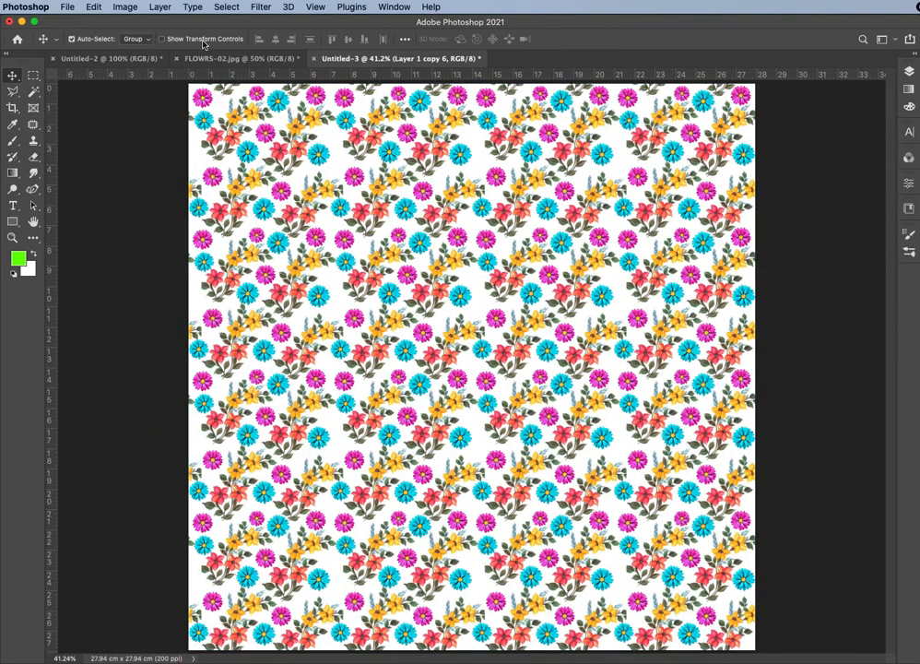
{"action": "left_click", "coordinate": [115, 112]}
Step: Examine the repeated pattern up close for visible seams between the tiles, and return to the full view
{"action": "left_click_drag", "start_coordinate": [592, 455], "coordinate": [524, 436]}
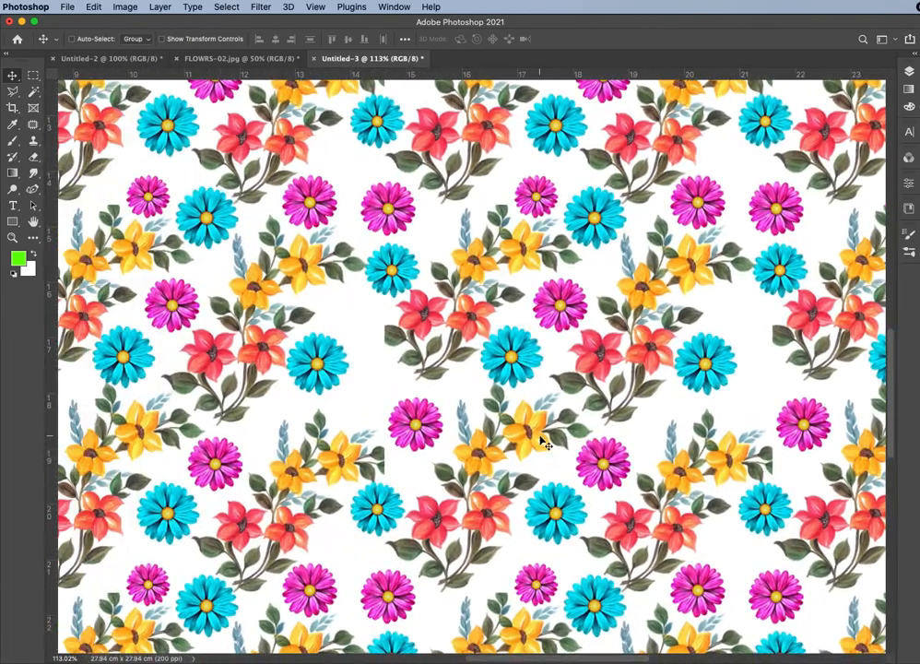
{"action": "key", "text": "super+0"}
{"action": "left_click_drag", "start_coordinate": [703, 277], "coordinate": [746, 296]}
{"action": "left_click_drag", "start_coordinate": [575, 442], "coordinate": [589, 405]}
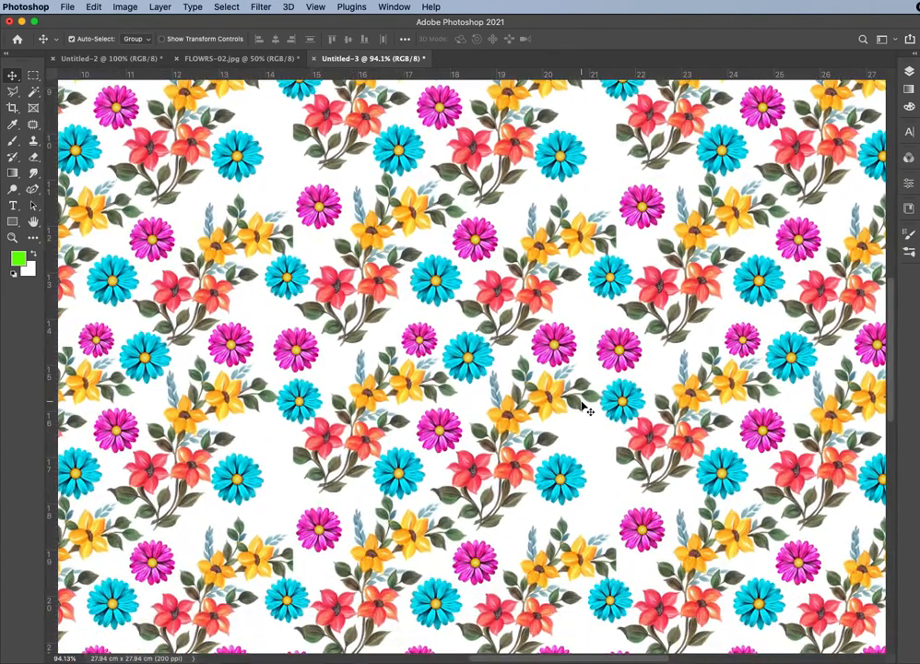
{"action": "key", "text": "super+0"}
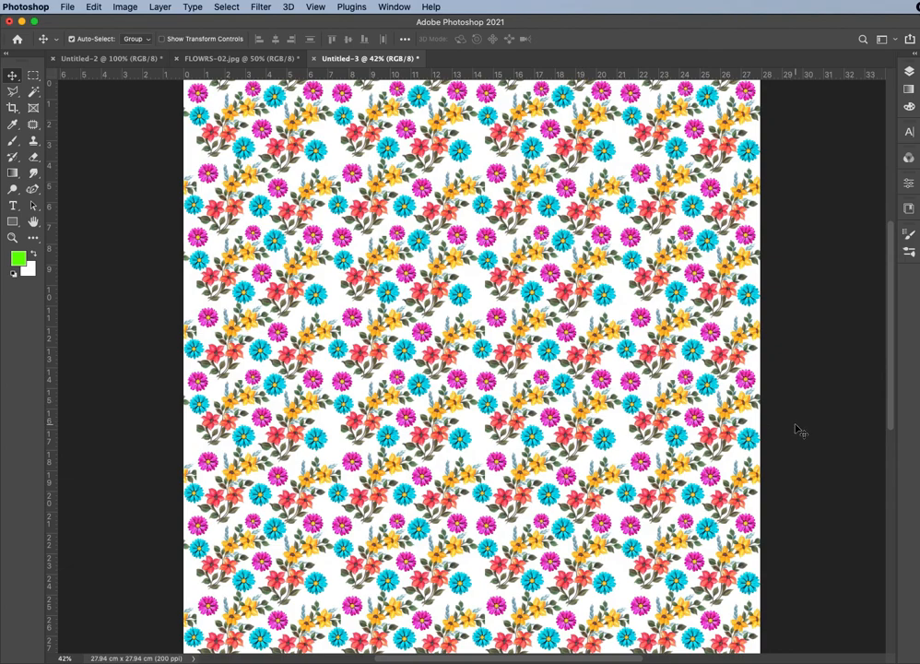